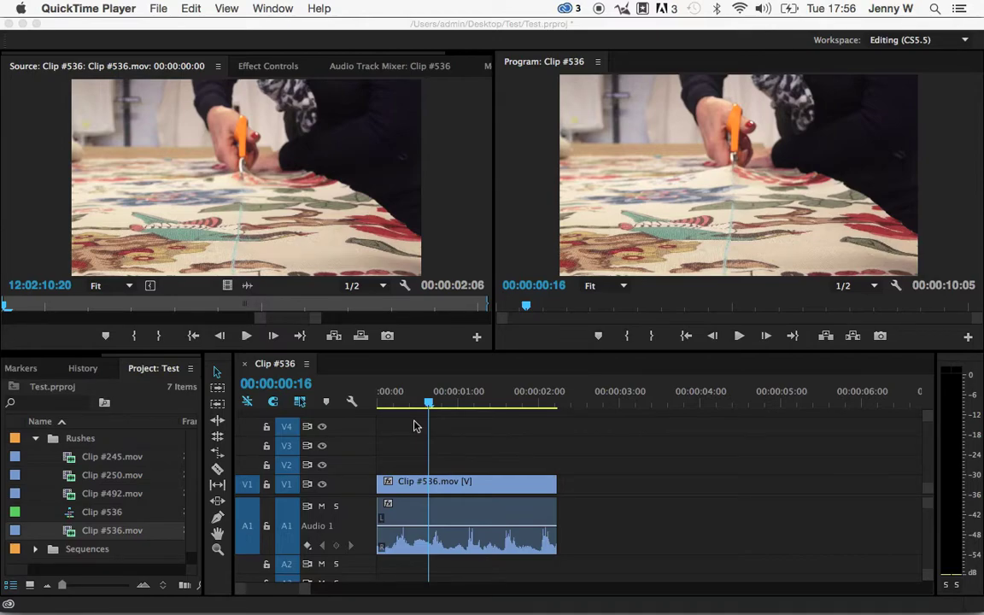
Step: Open the Effects panel in the group that holds the project, history and markers panels
left_click(359, 352)
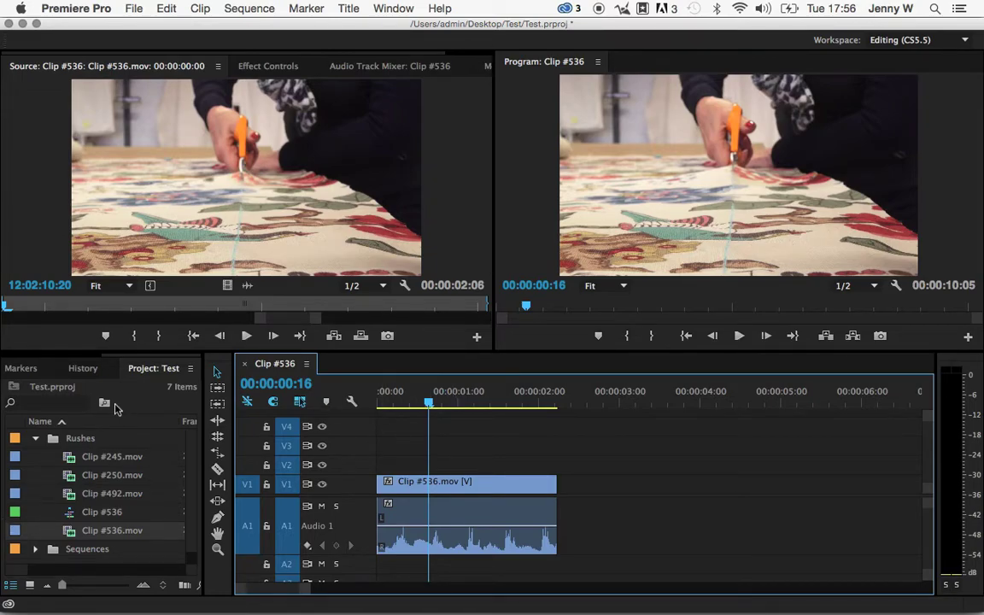
left_click(142, 379)
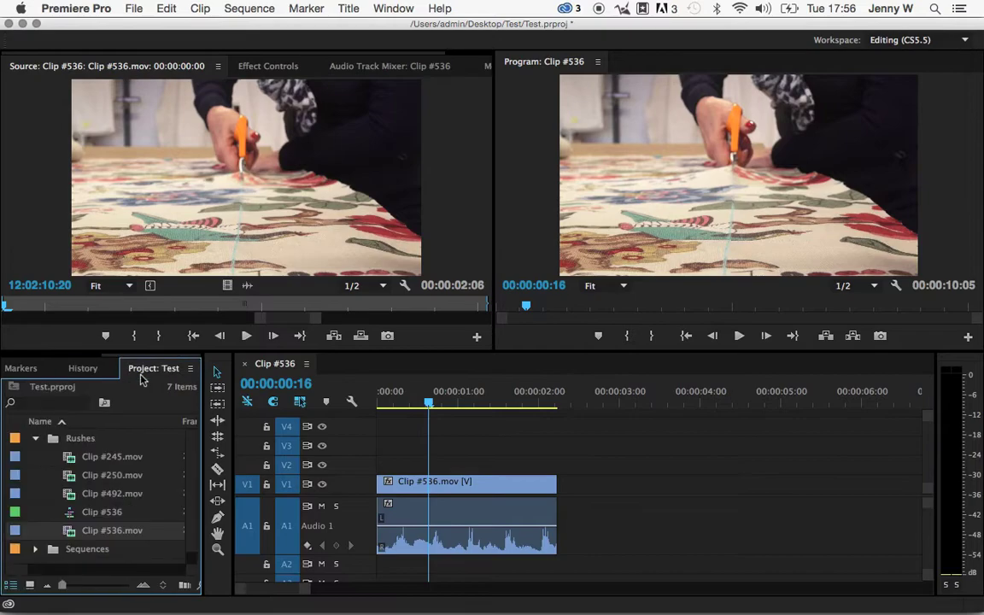
left_click(24, 369)
left_click(85, 369)
left_click(151, 373)
left_click(393, 9)
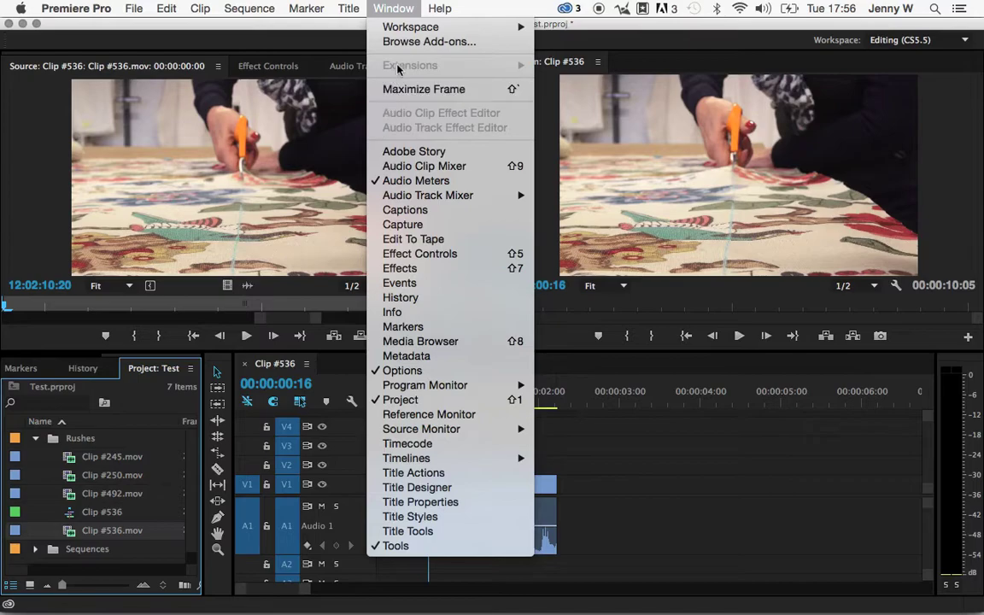
left_click(400, 268)
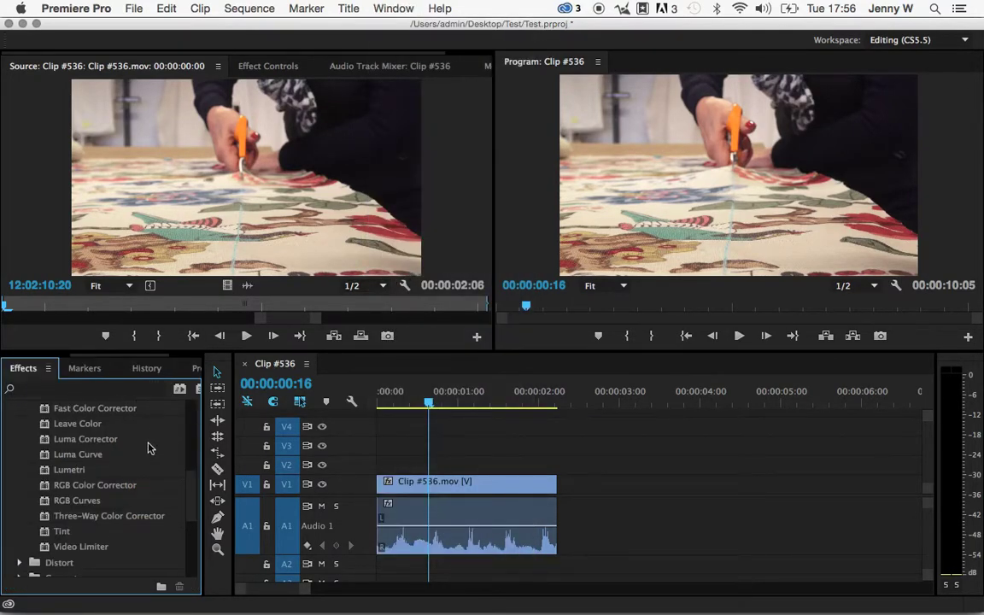
Step: Apply the Fast Color Corrector from the Color Correction video effects to Clip #536.mov on track V1
scroll(111, 500, "up", 5)
scroll(111, 500, "down", 1)
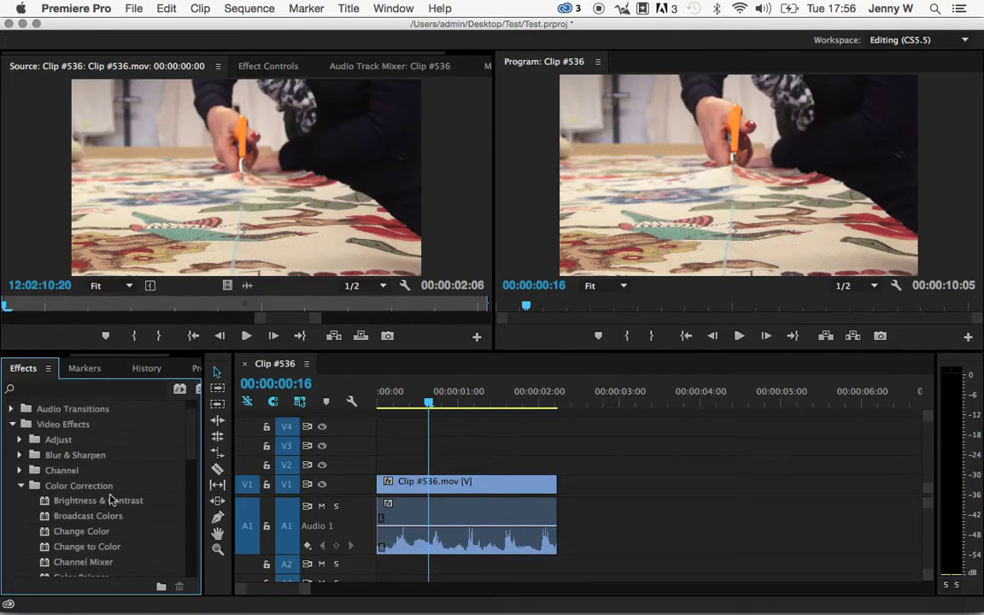
left_click(20, 486)
scroll(21, 444, "up", 1)
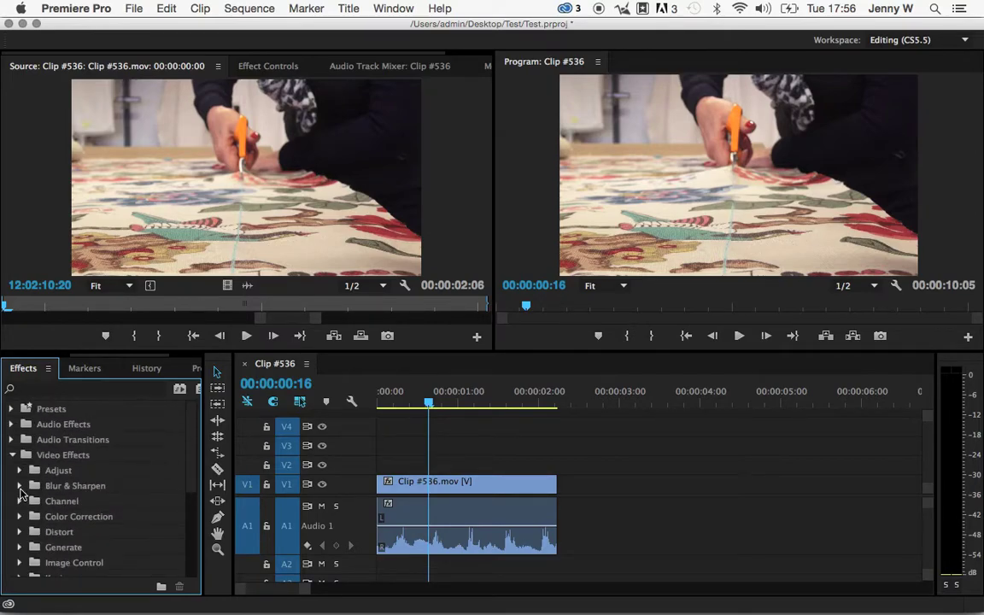
left_click(12, 455)
left_click(12, 455)
scroll(157, 487, "down", 1)
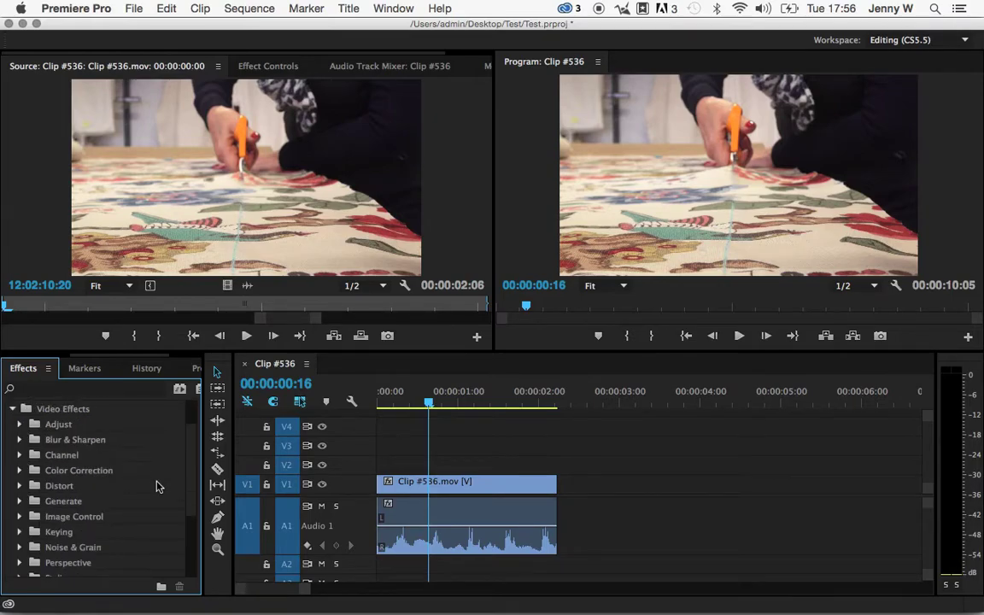
left_click(20, 473)
scroll(94, 517, "down", 5)
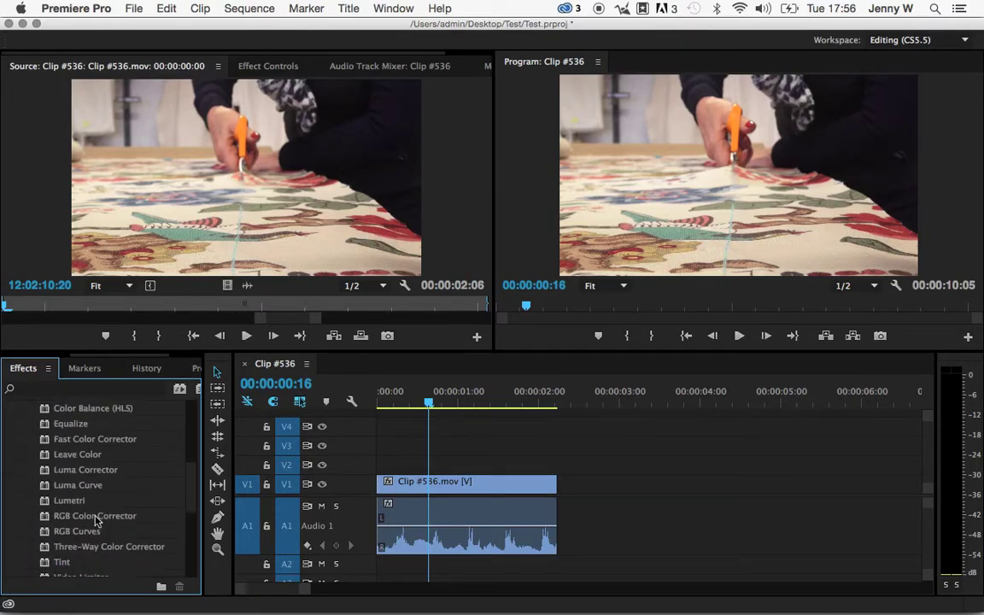
left_click(44, 441)
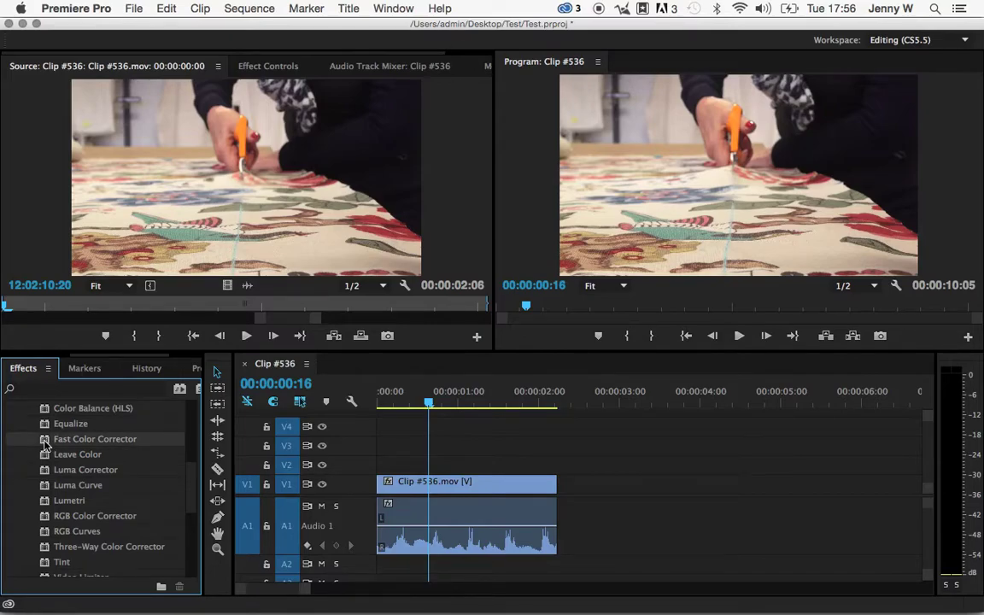
left_click_drag(45, 443, 439, 491)
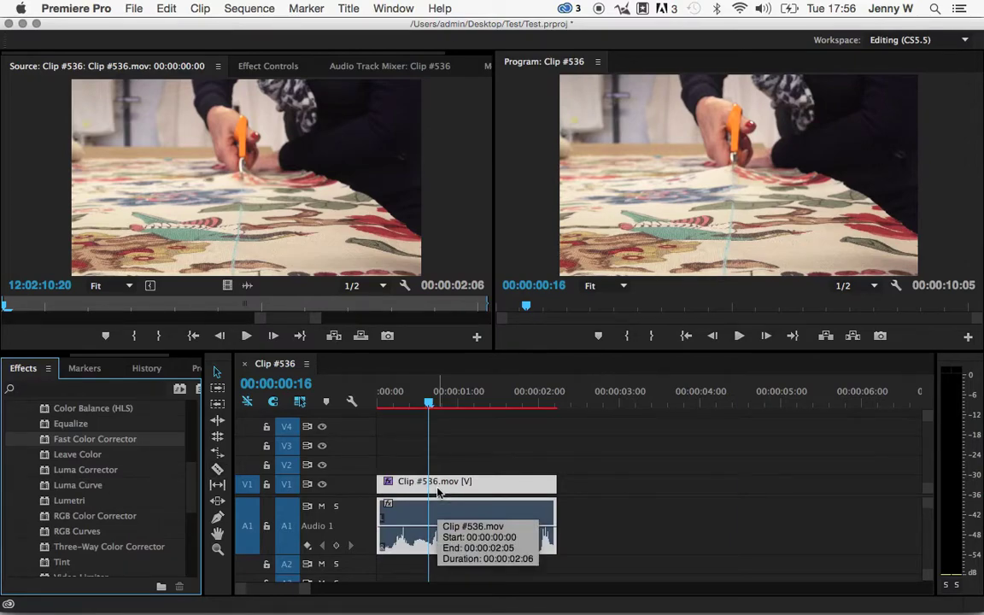
Step: Open the Effect Controls for Clip #536.mov and review the Fast Color Corrector settings
double_click(438, 491)
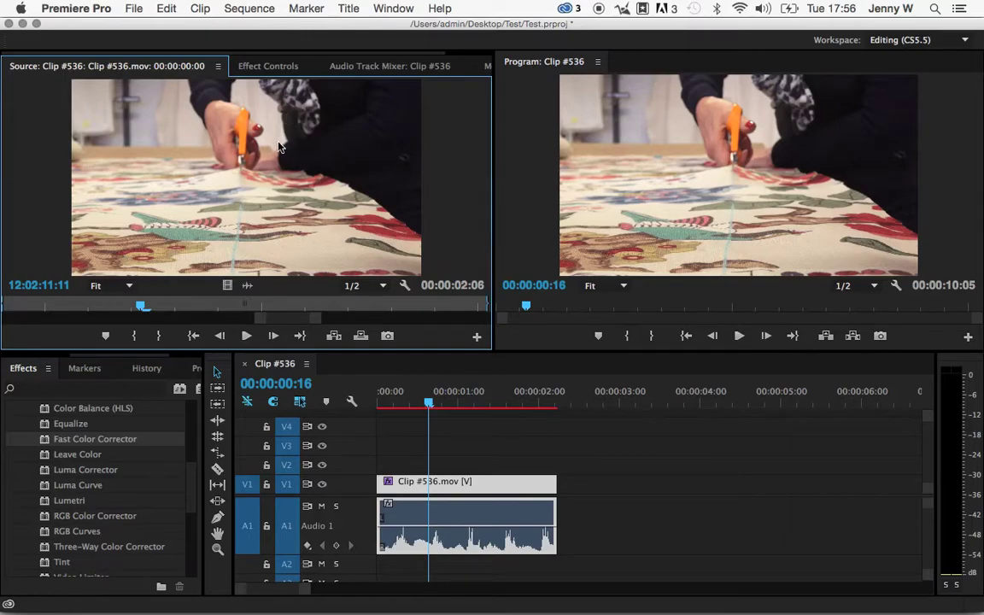
left_click(255, 66)
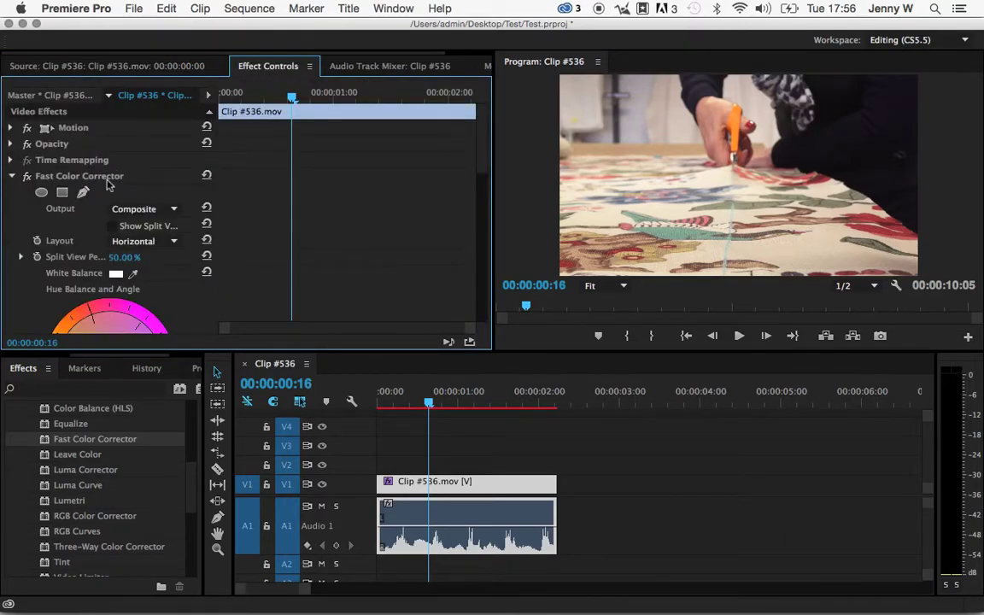
scroll(109, 186, "down", 2)
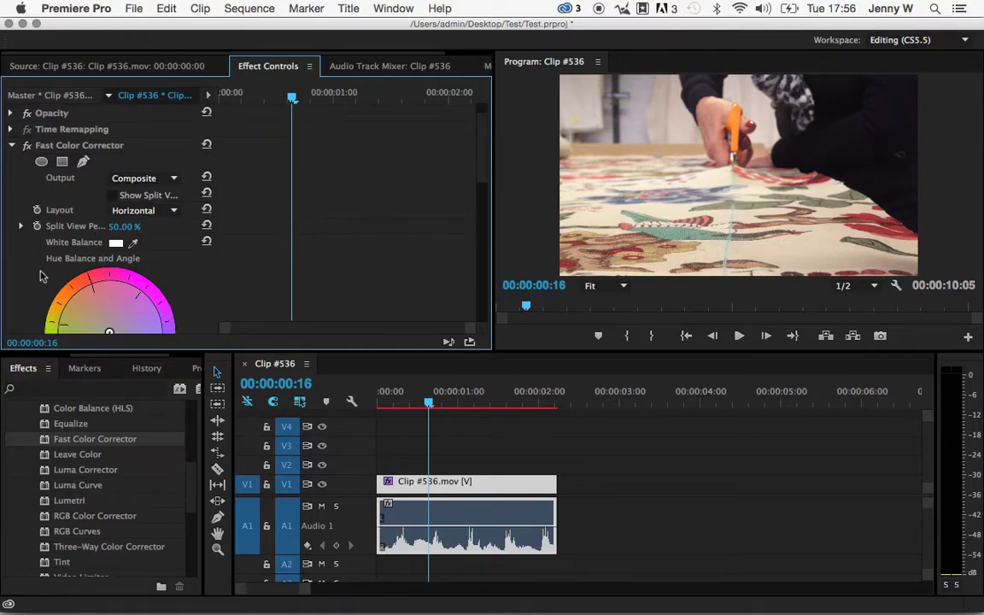
scroll(41, 276, "down", 4)
scroll(40, 276, "up", 2)
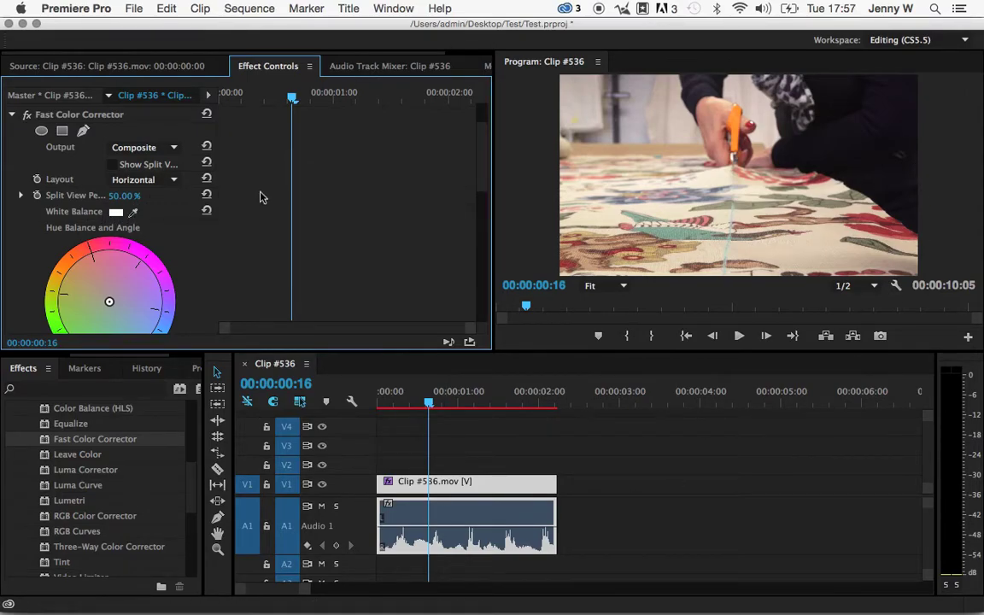
Step: Switch the workspace layout to Effects
left_click(383, 10)
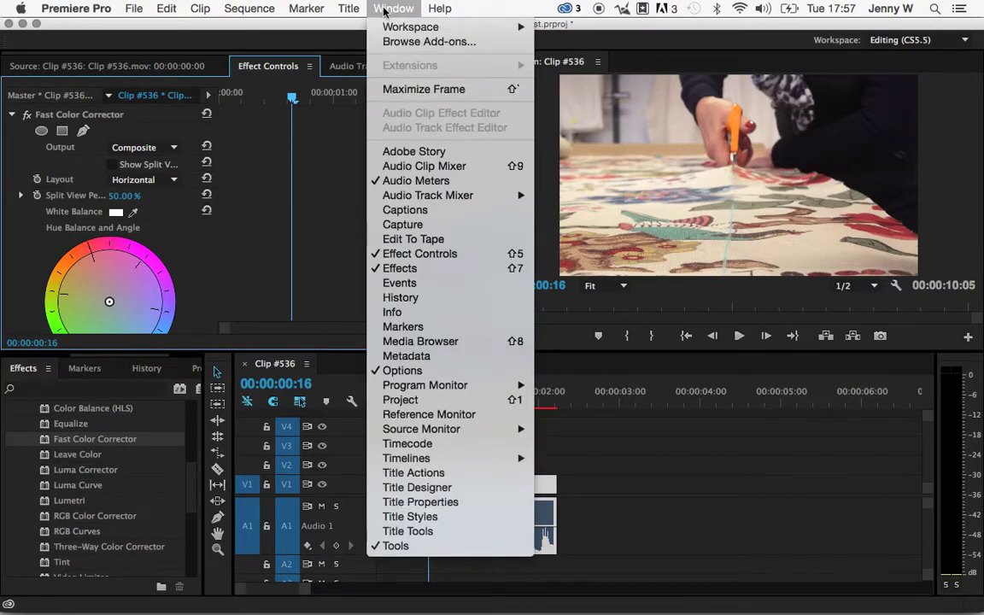
mouse_move(405, 28)
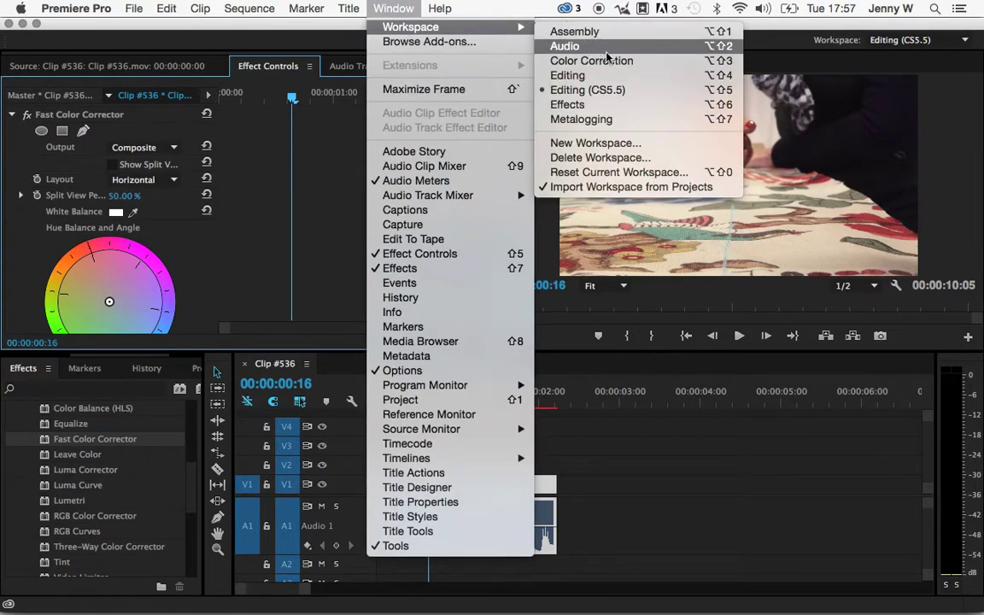
left_click(570, 104)
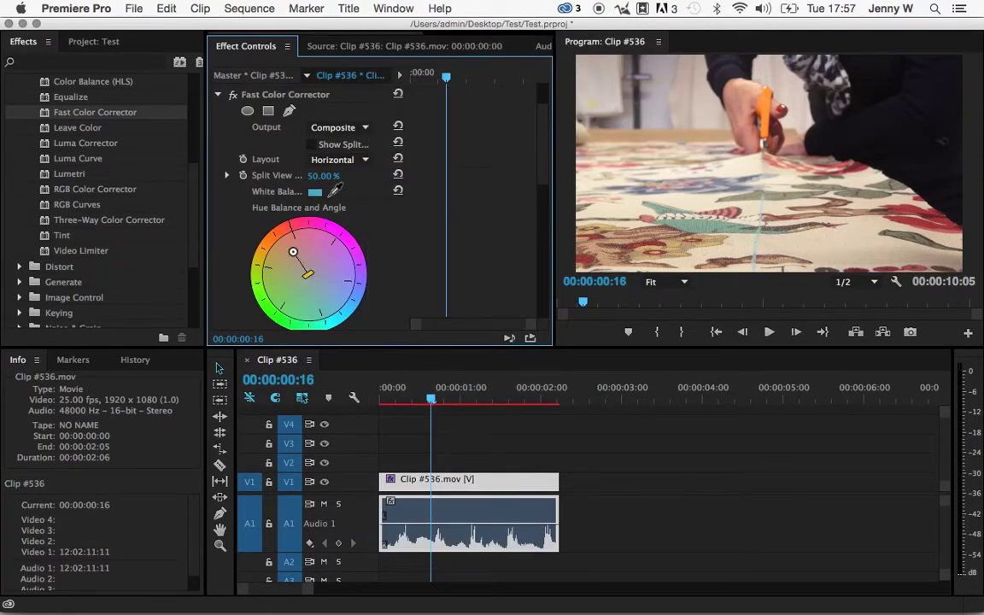
Step: Sample the cream fabric beside the embroidered bird as the Fast Color Corrector's white balance
left_click(333, 191)
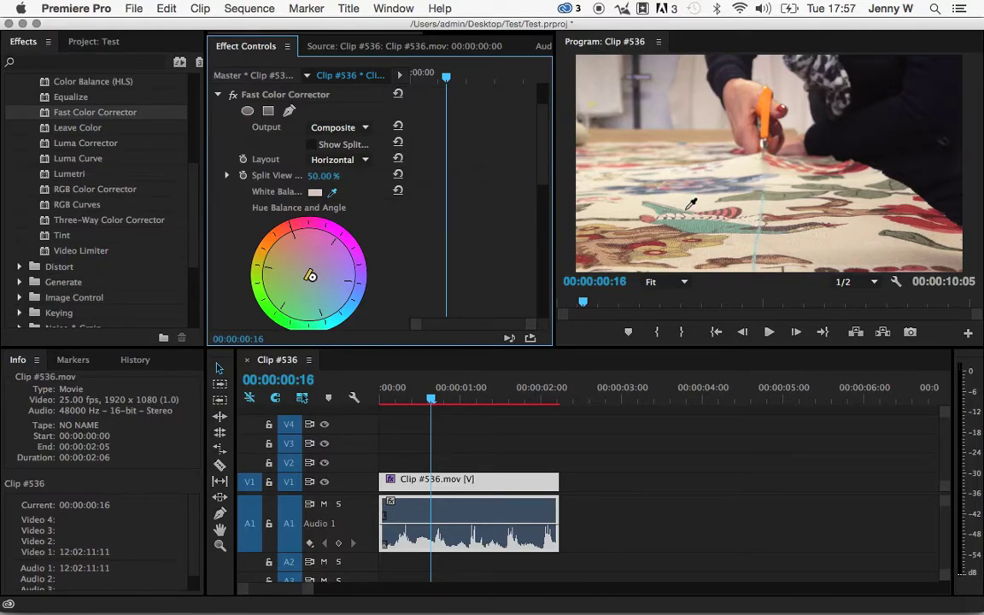
left_click(691, 204)
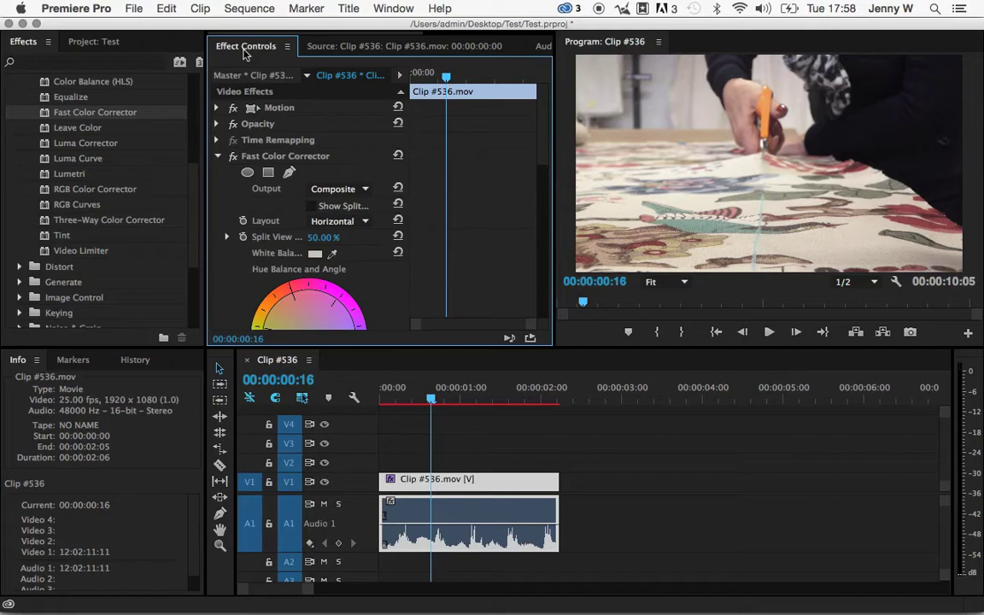
Step: Select the clip's Motion effect and enlarge the picture in the Program monitor to about 108% by its frame
left_click(287, 111)
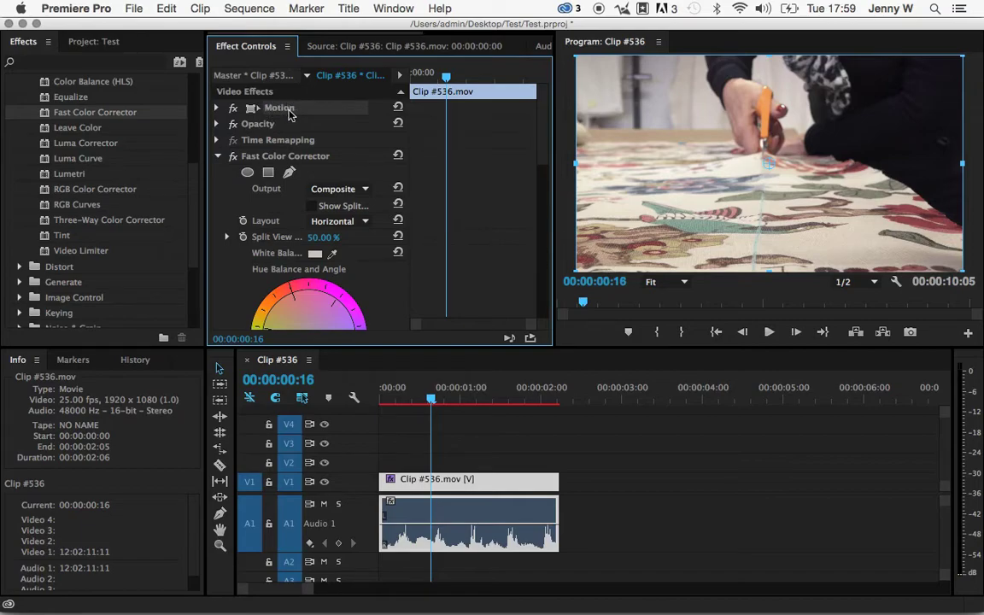
left_click(269, 122)
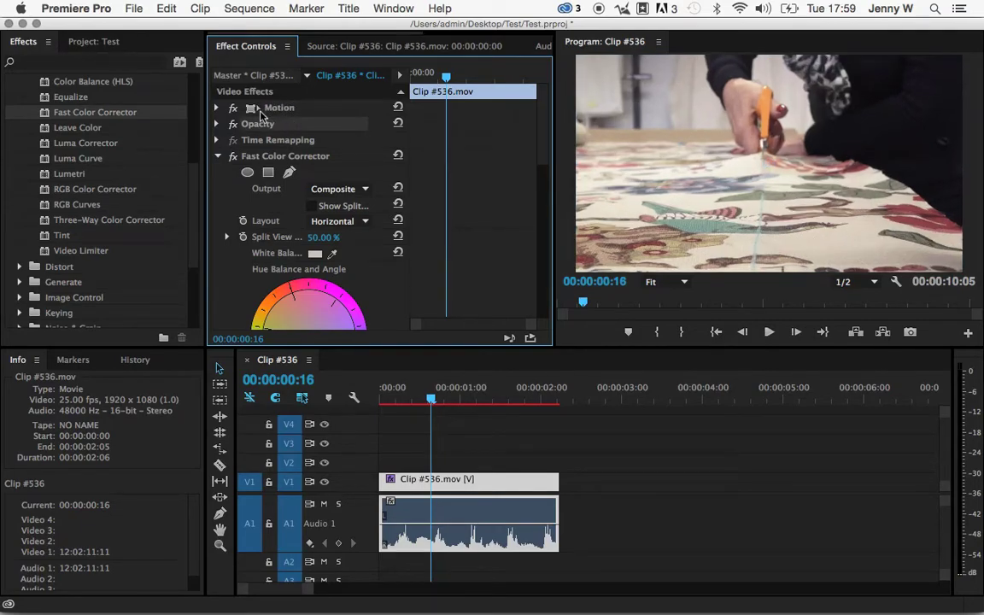
left_click(260, 112)
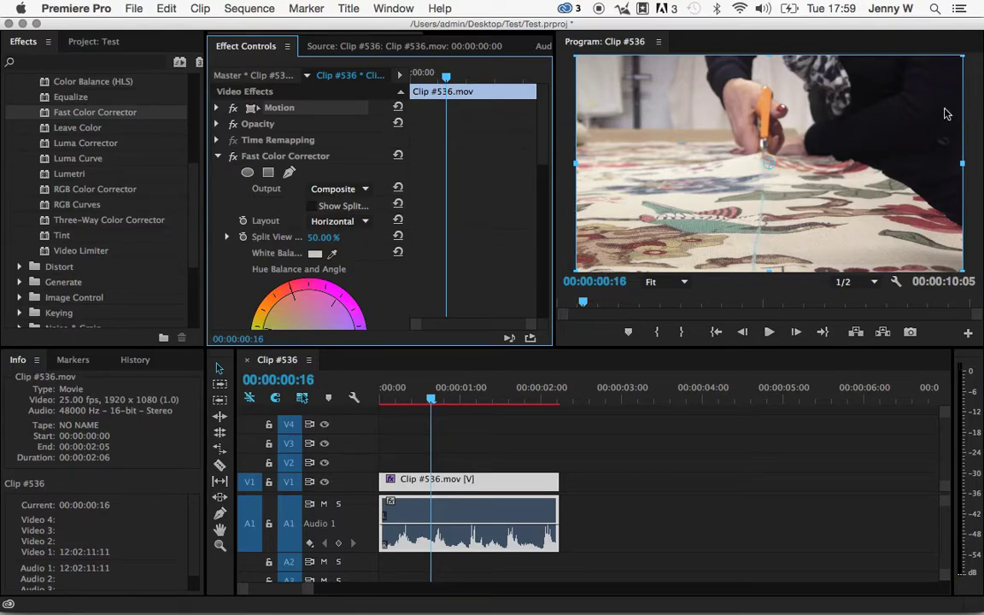
left_click(964, 60)
mouse_move(964, 59)
left_mouse_down()
mouse_move(982, 4)
mouse_move(946, 58)
mouse_move(969, 47)
mouse_move(945, 64)
mouse_move(972, 50)
mouse_move(958, 58)
left_mouse_up()
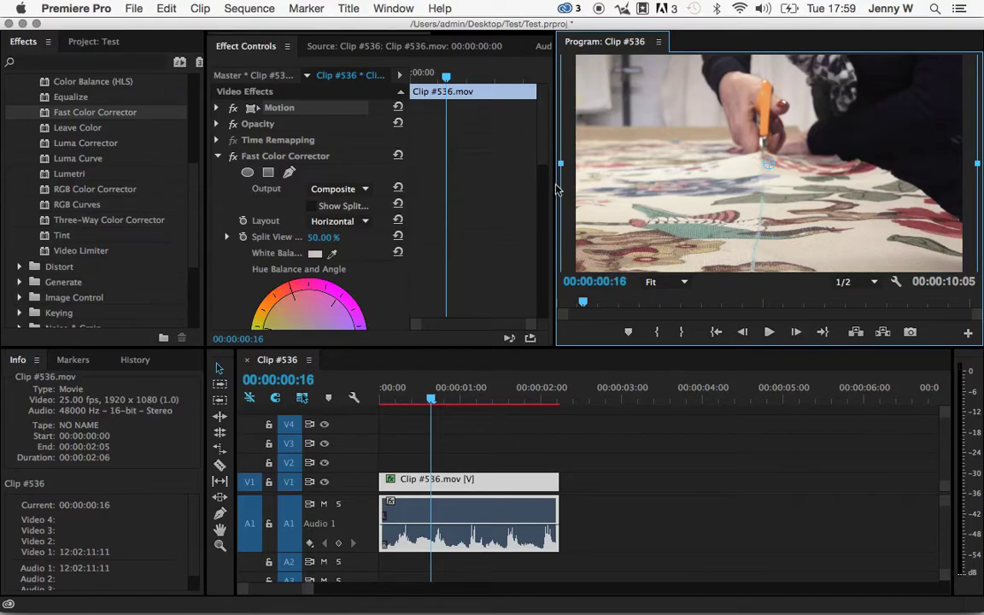
Step: Widen the Effect Controls panel and enable Scale animation under Motion with a first keyframe of 100 at 00:00:00:01
left_click_drag(556, 190, 904, 179)
left_click_drag(407, 218, 335, 192)
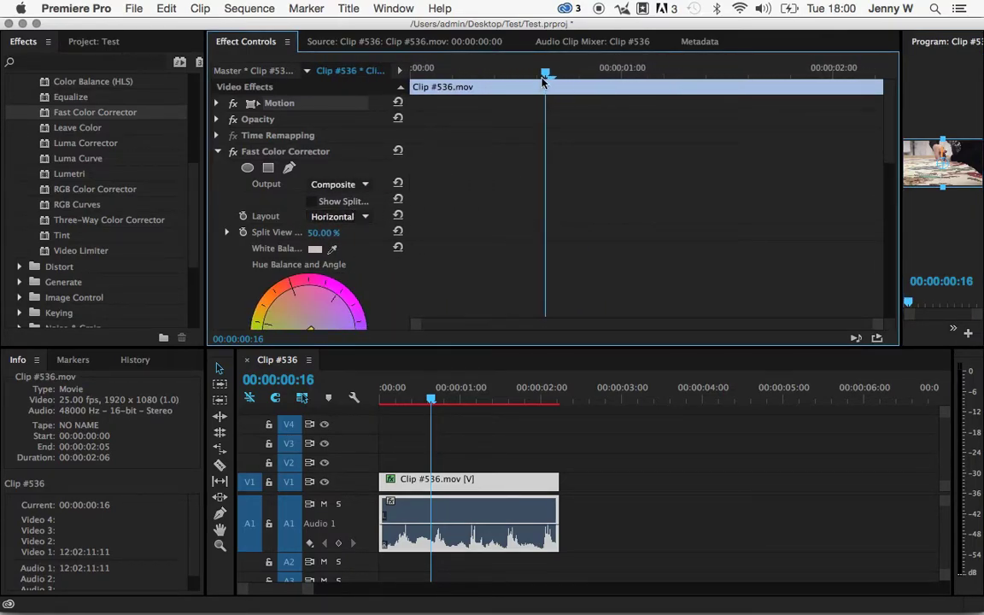
left_click_drag(542, 83, 469, 77)
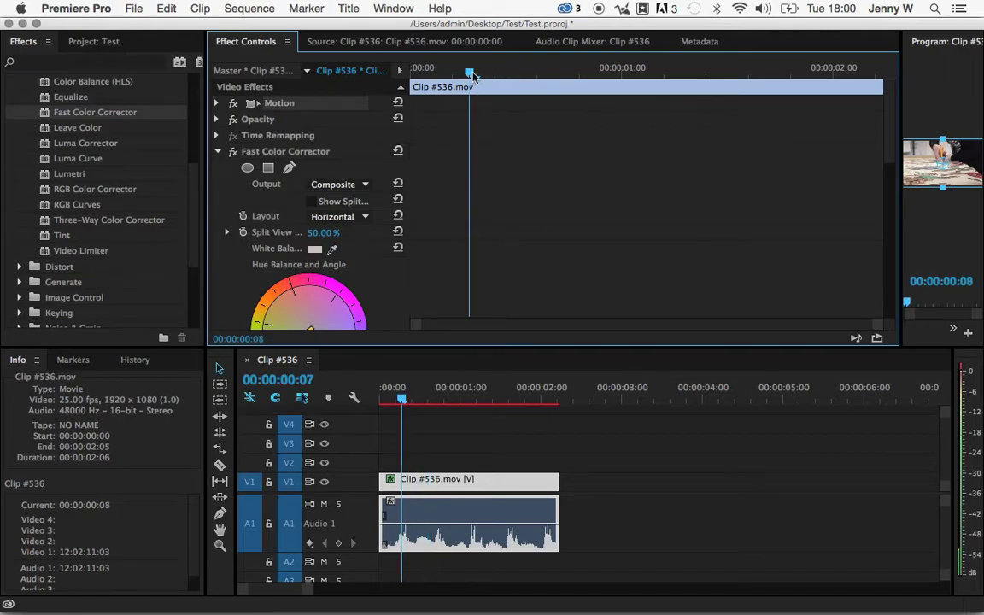
left_click(217, 104)
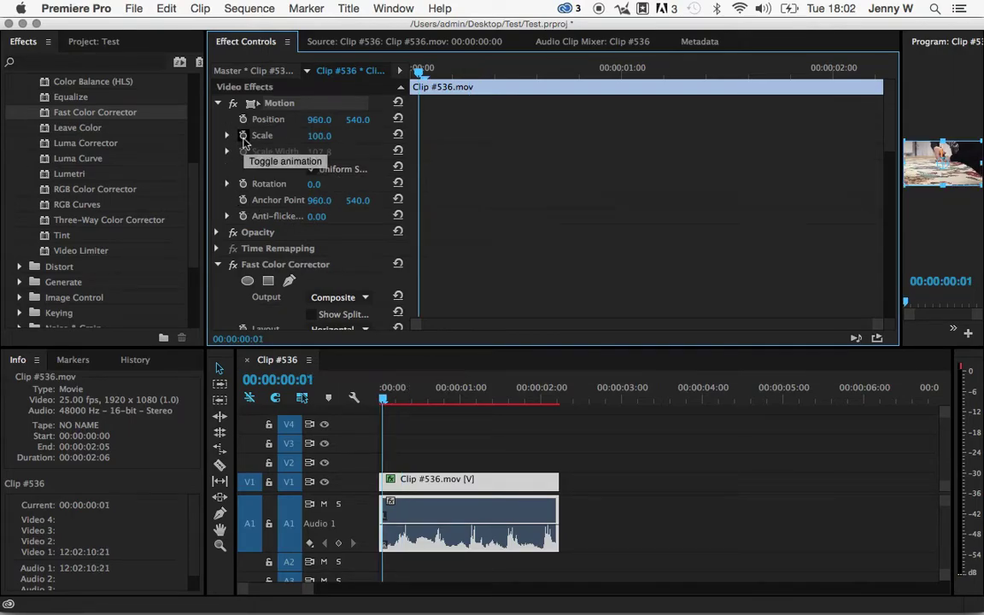
left_click(228, 135)
left_click(242, 137)
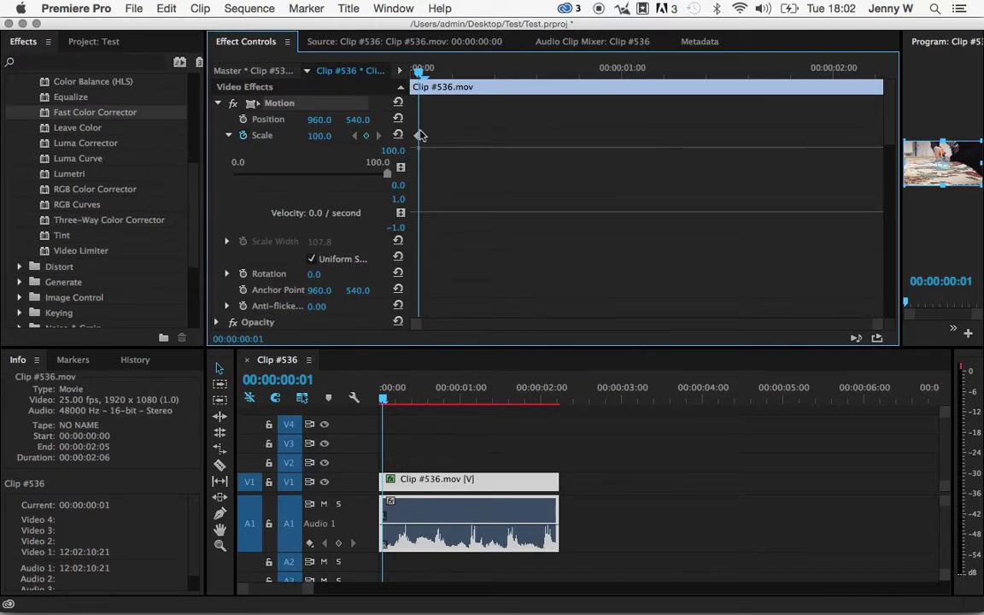
Step: Add a second Scale keyframe at 00:00:01:23 and move the playhead between the two keyframes
left_click_drag(420, 75, 817, 71)
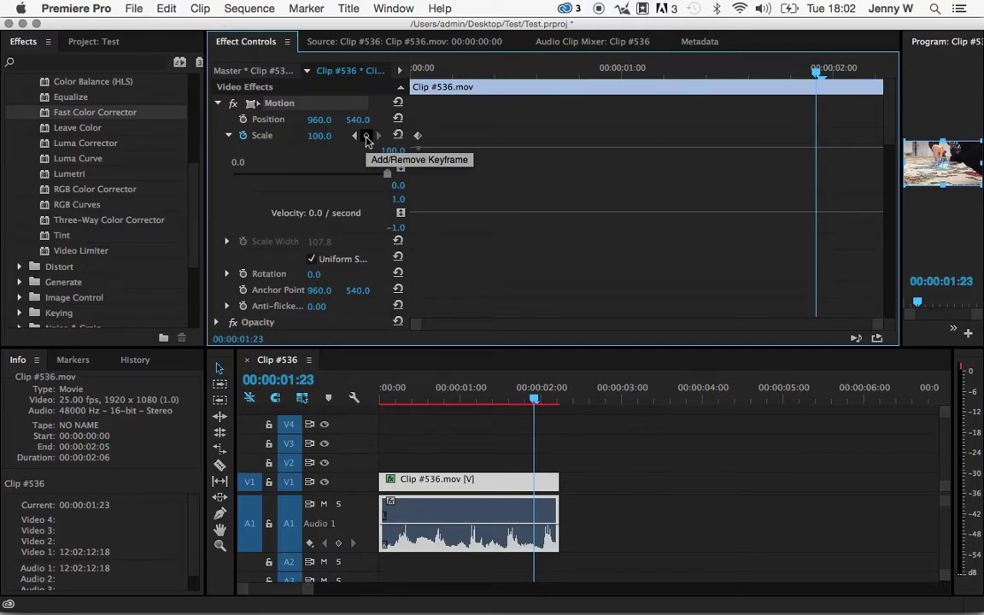
left_click(367, 137)
left_click_drag(412, 69, 416, 69)
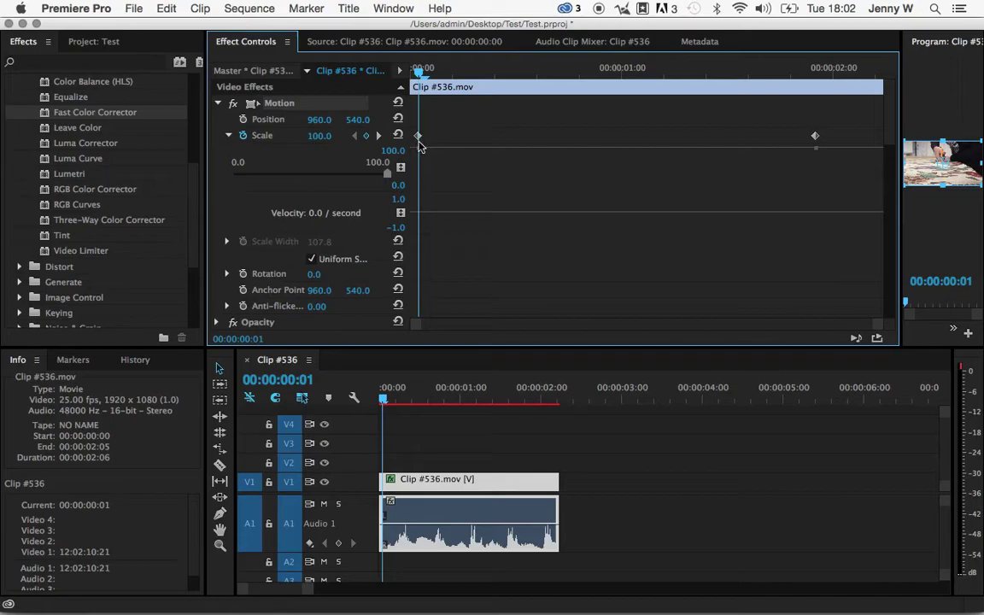
left_click(766, 74)
left_click_drag(772, 78, 818, 75)
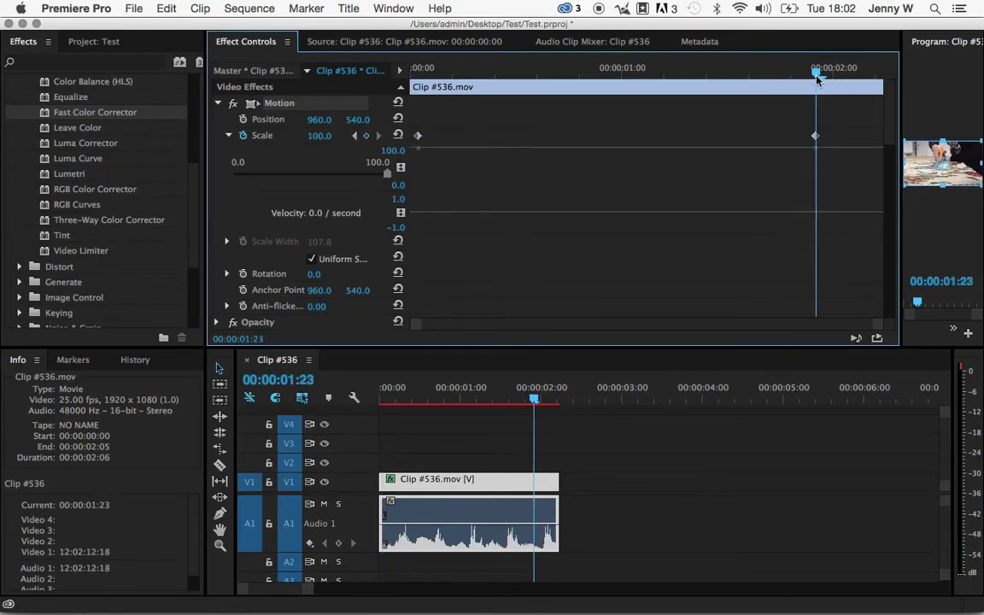
left_click_drag(419, 70, 417, 72)
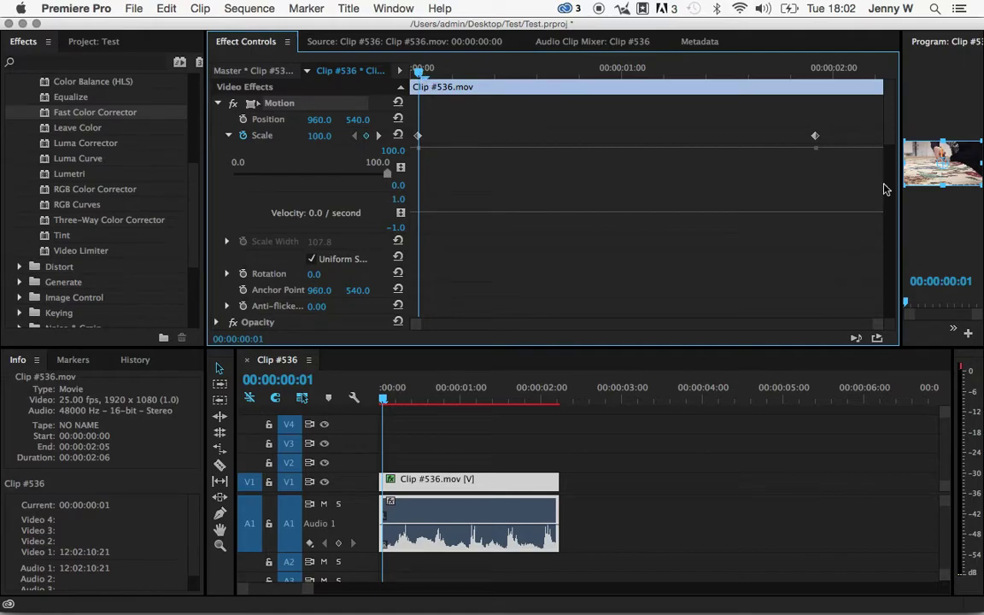
Step: Set Scale to 168 at the 00:00:01:23 keyframe and enlarge the Program monitor to view the zoomed picture
left_click_drag(903, 179, 592, 192)
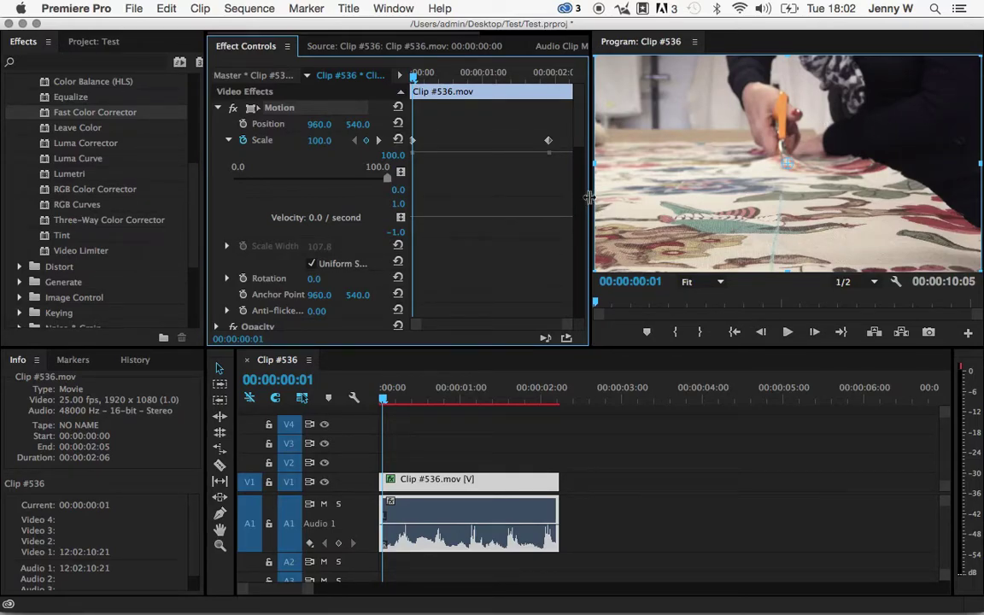
left_click_drag(589, 201, 881, 192)
left_click_drag(596, 68, 799, 85)
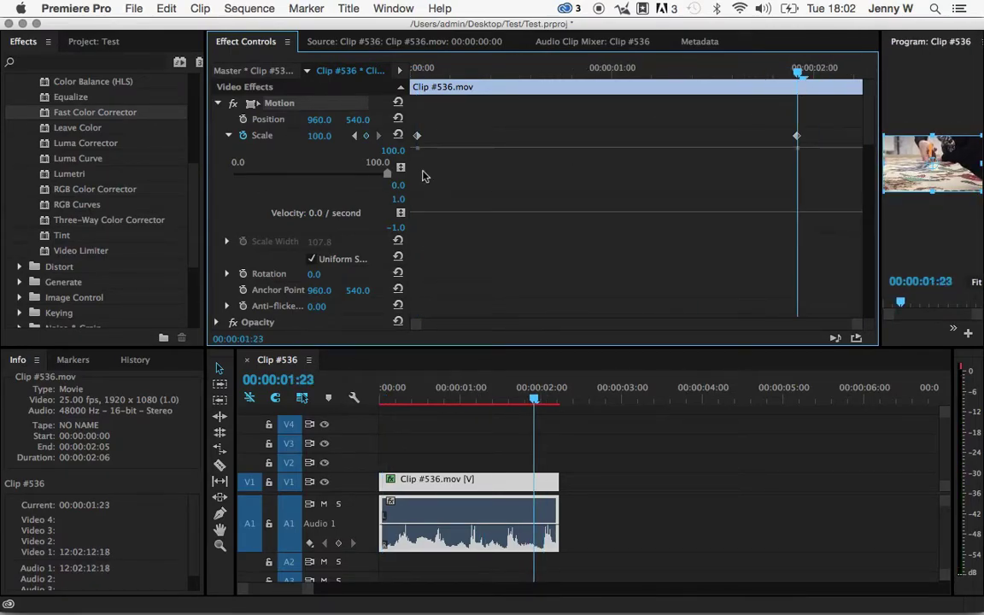
left_click_drag(315, 137, 372, 137)
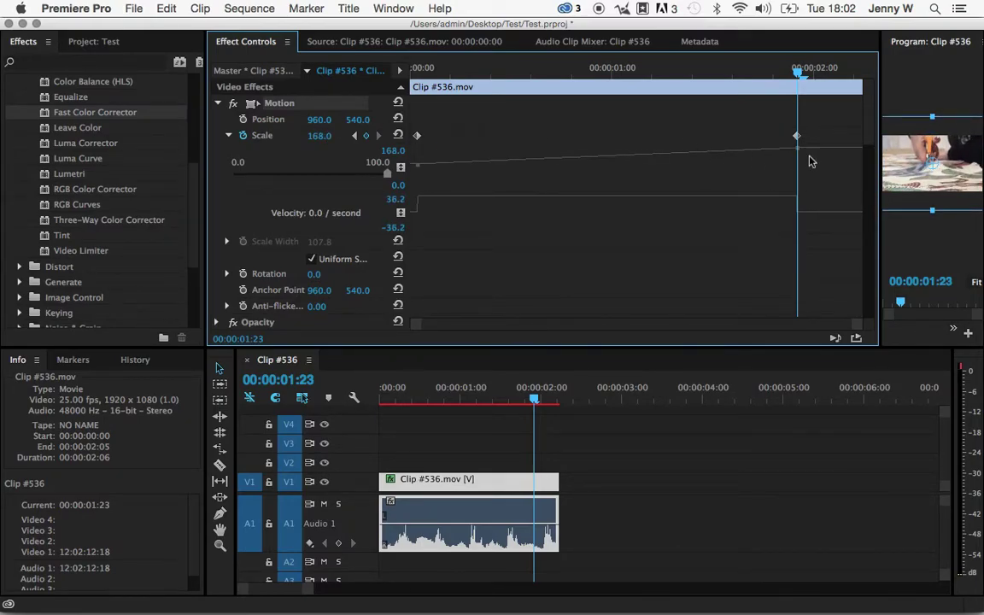
left_click_drag(880, 157, 765, 154)
left_click_drag(580, 152, 564, 152)
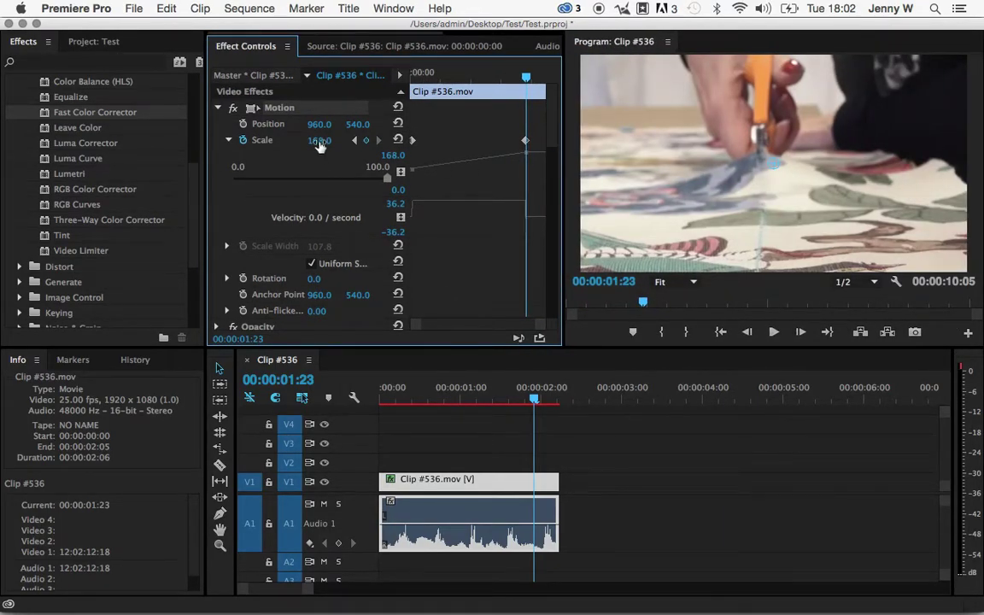
Step: Set Scale to 196 at the 00:00:01:23 keyframe and play the zoom from the start of the clip
left_click_drag(320, 140, 325, 143)
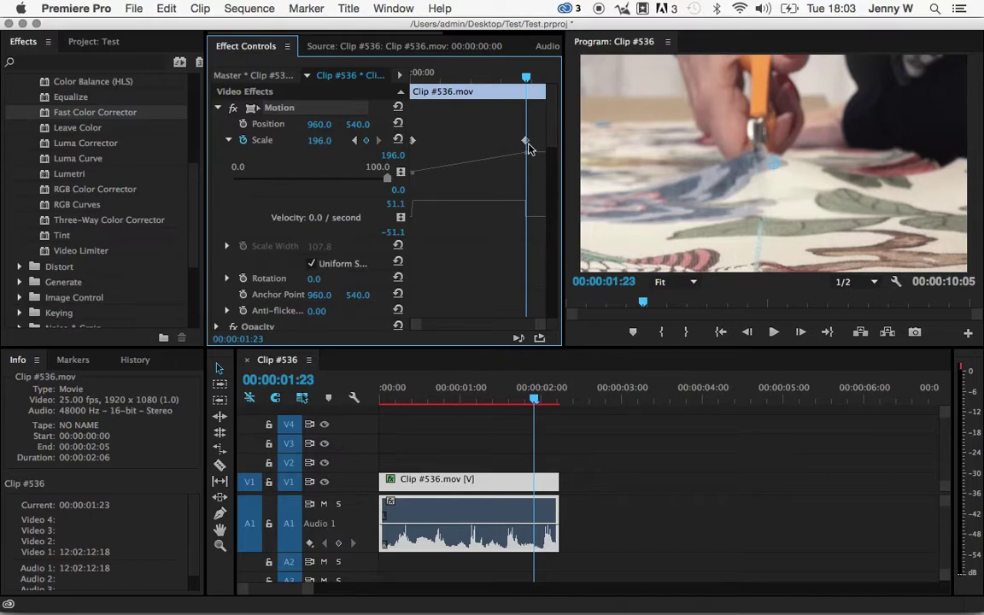
left_click_drag(527, 79, 411, 93)
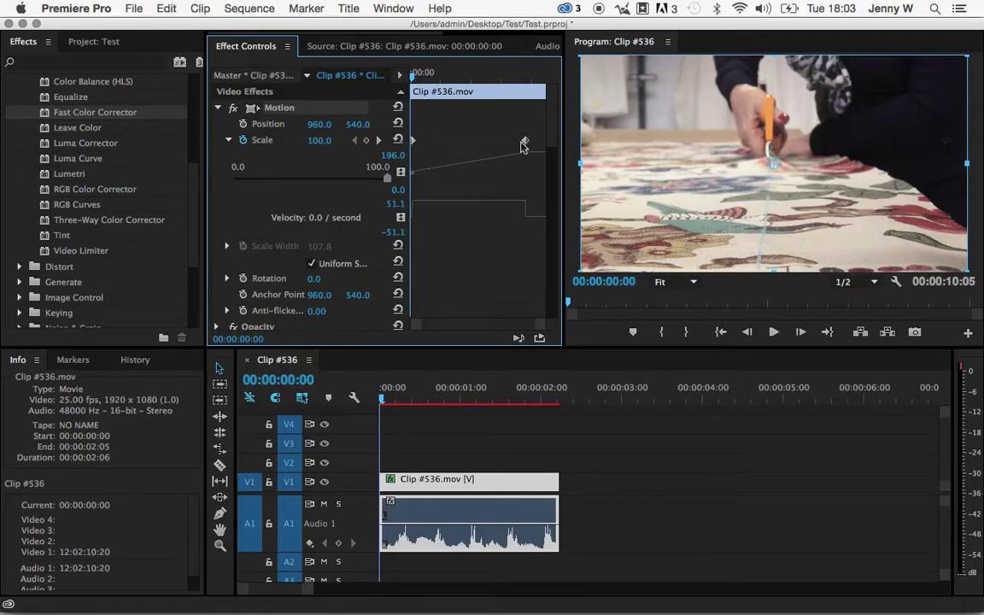
key("space")
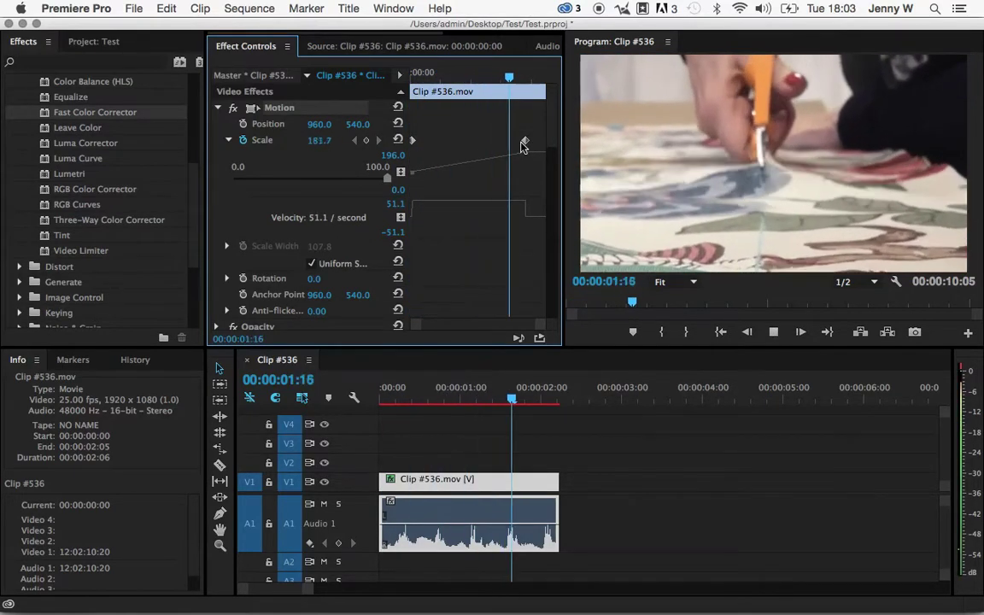
key("space")
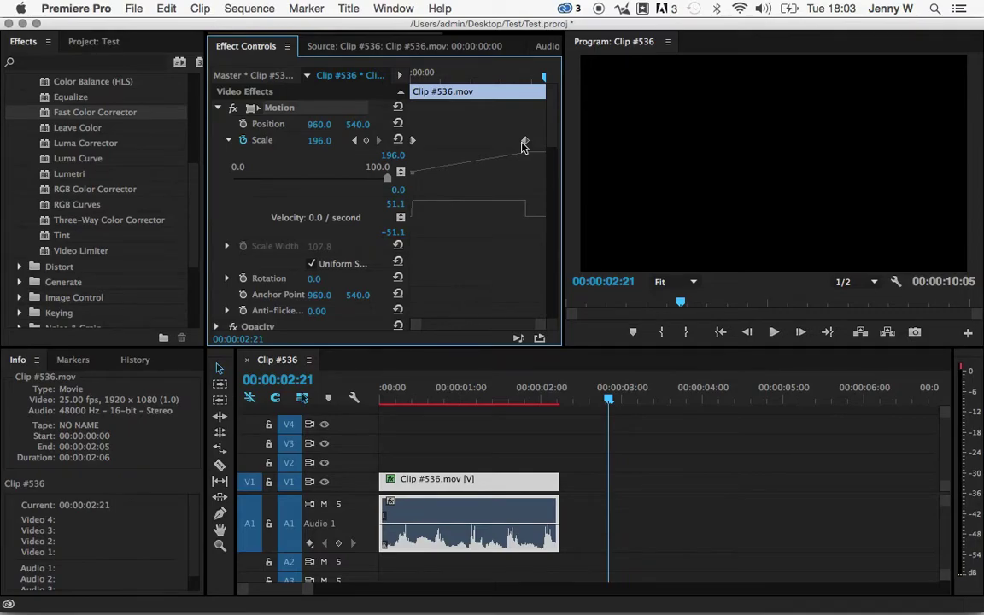
Step: Move the second Scale keyframe to about half a second into the clip and play back the faster zoom
left_click_drag(565, 148, 883, 148)
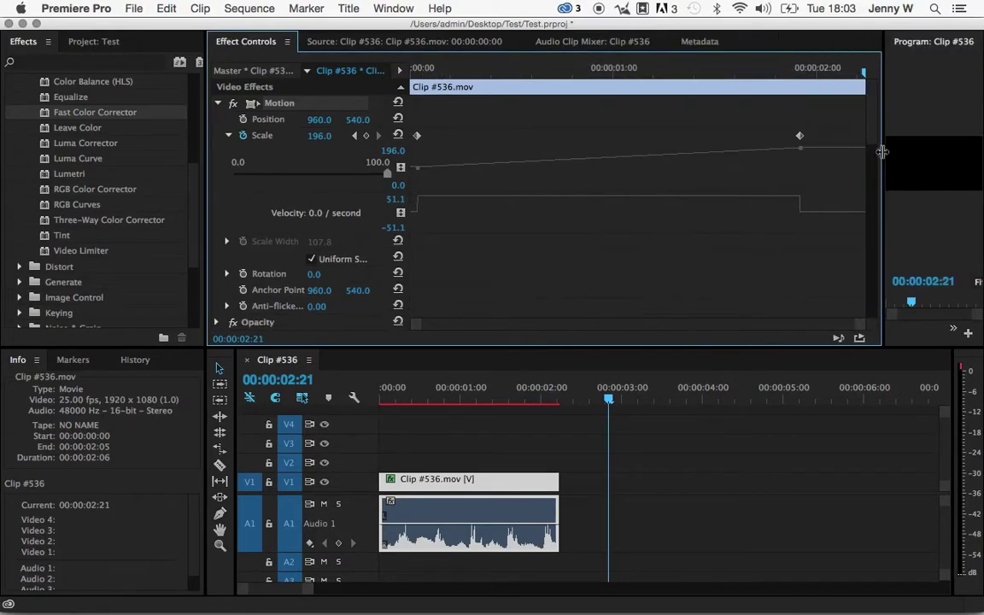
left_click(801, 138)
left_click_drag(801, 140, 514, 138)
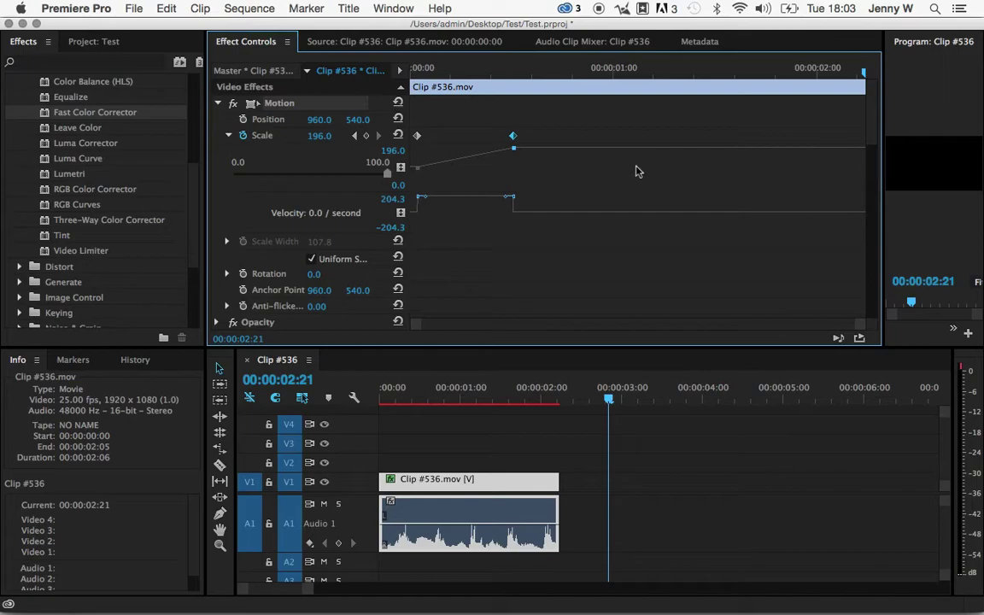
left_click_drag(883, 159, 469, 158)
left_click_drag(402, 392, 385, 390)
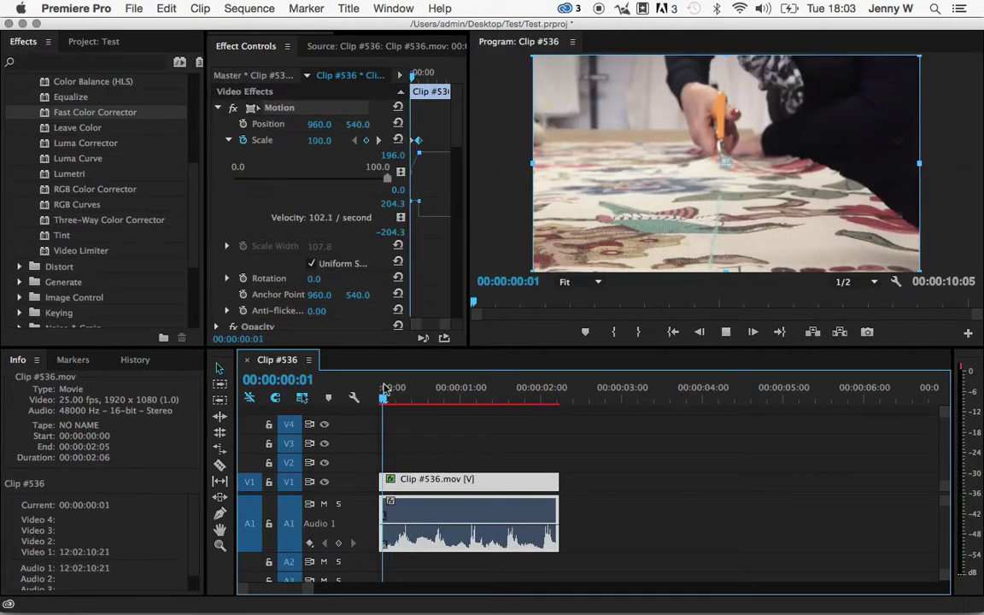
key("space")
key("space")
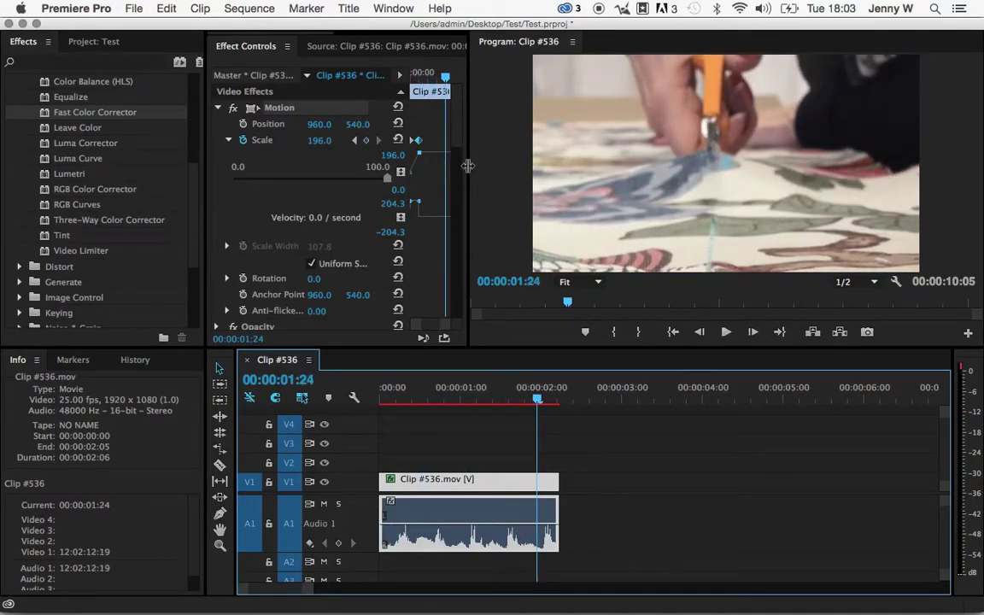
Step: Move the second Scale keyframe to the end of the clip and play back the slower zoom
left_click_drag(470, 172, 979, 158)
left_click_drag(542, 138, 568, 146)
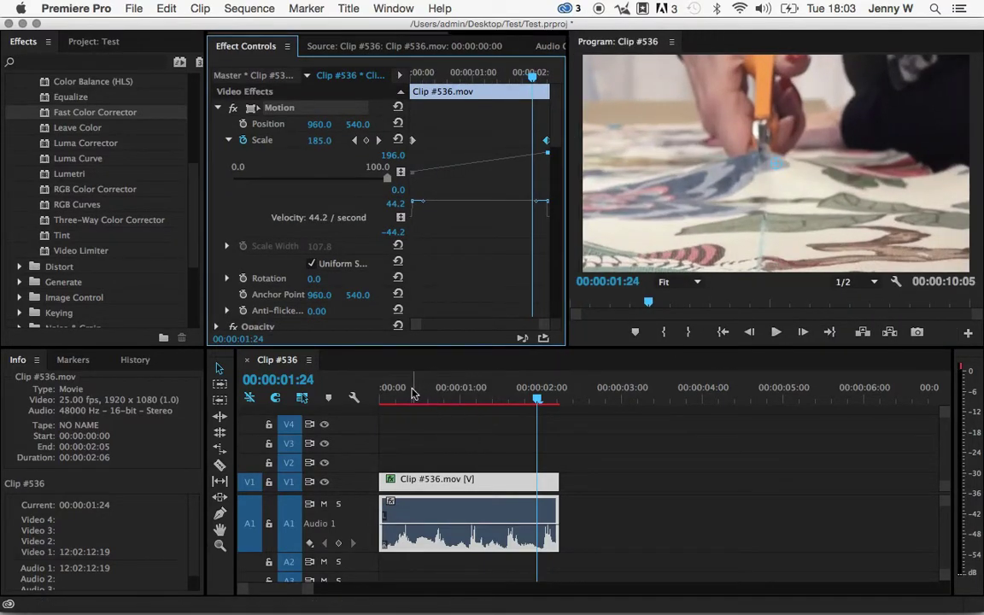
left_click(385, 390)
key("space")
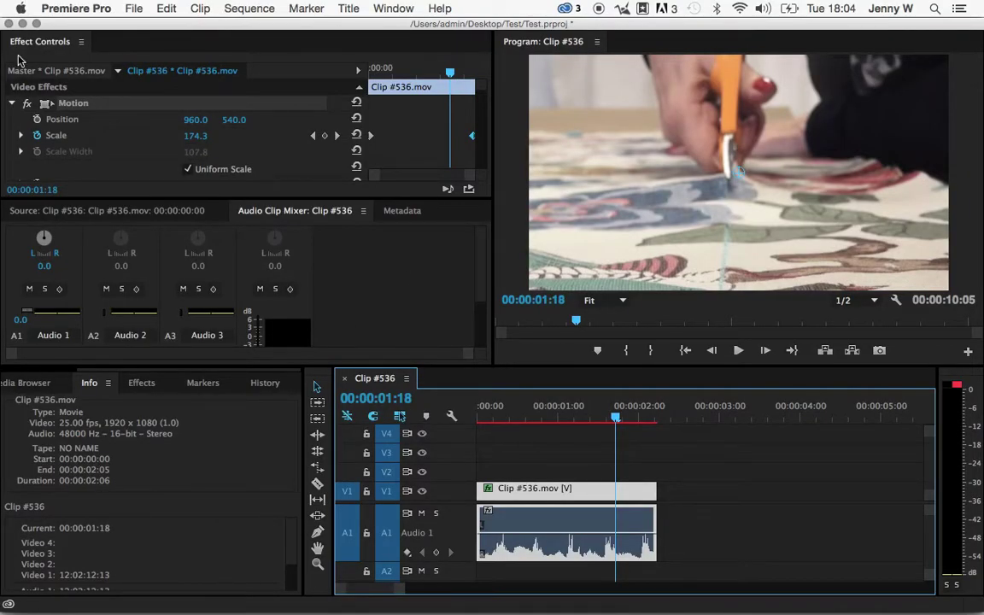
Step: Show the project's media, add Clip #245.mov directly after Clip #536.mov on track V1, and scrub the playhead around the cut
left_click(30, 382)
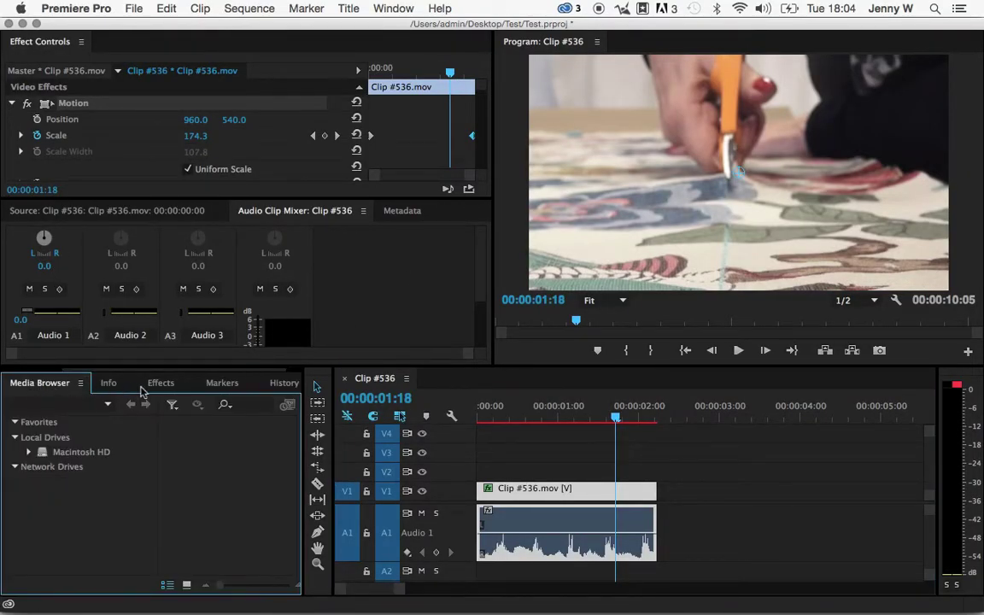
left_click(389, 8)
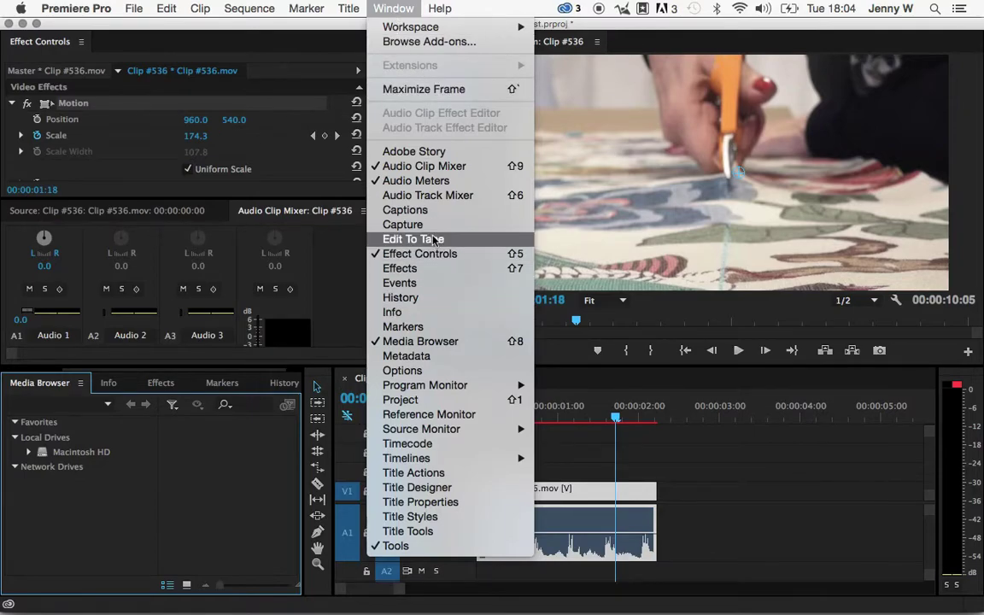
left_click(389, 400)
left_click_drag(112, 470, 666, 513)
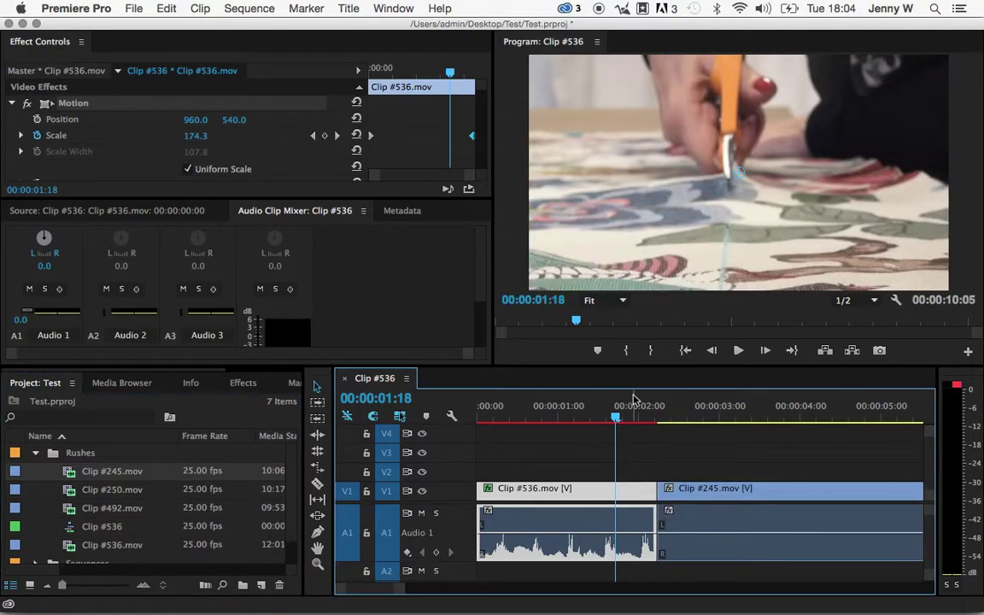
left_click_drag(617, 416, 697, 407)
left_click(624, 419)
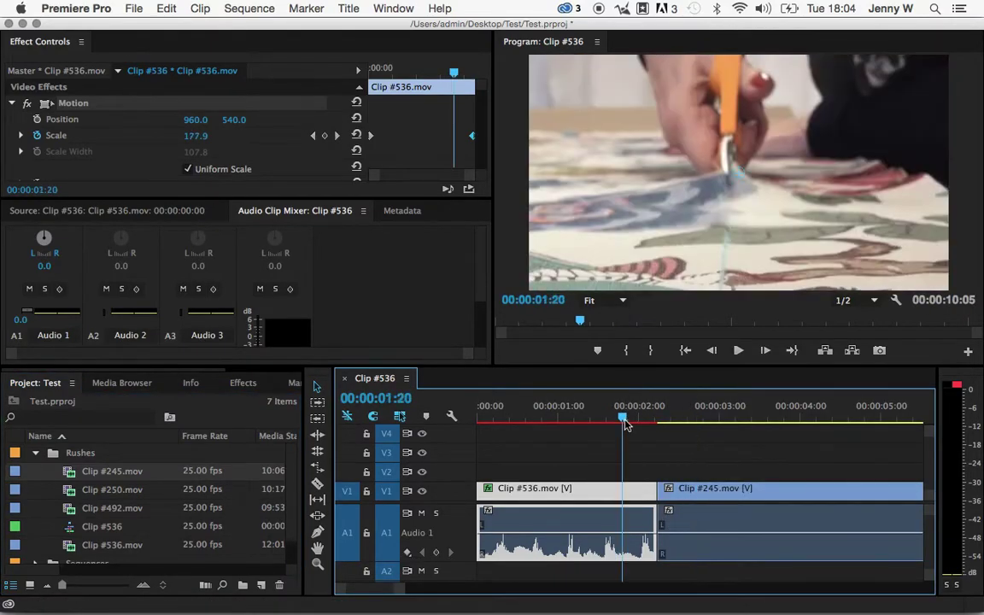
Step: Expand the Dissolve group of video transitions in the effects library and scrub across the cut between the two clips
left_click(247, 383)
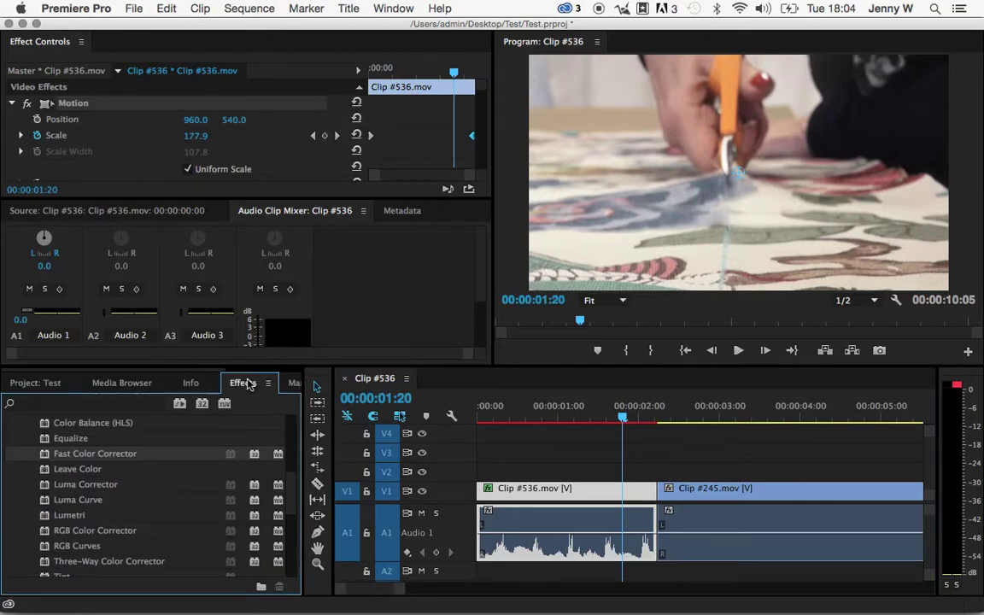
scroll(111, 456, "up", 5)
left_click(12, 470)
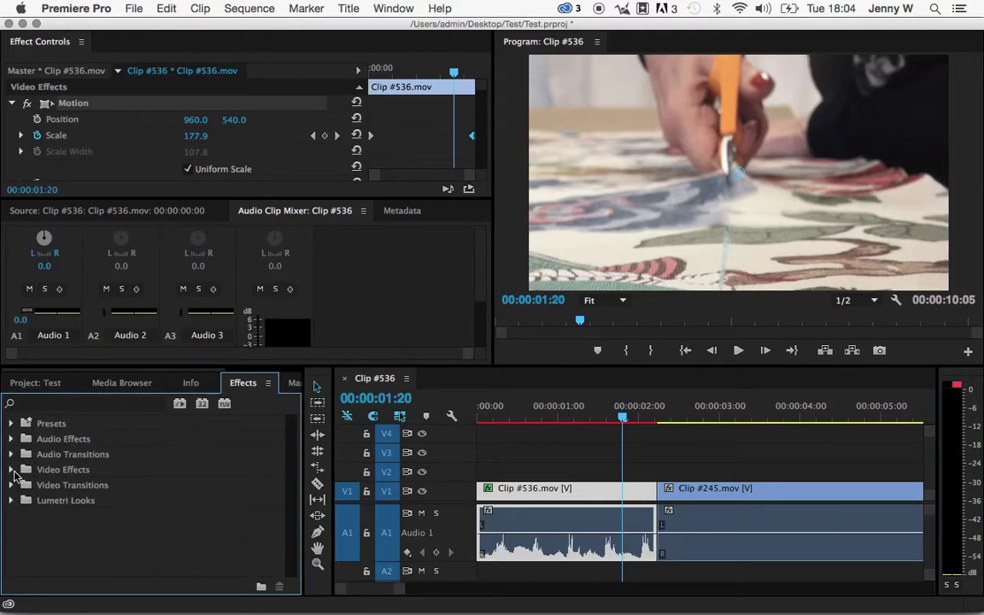
left_click(11, 485)
scroll(143, 505, "down", 1)
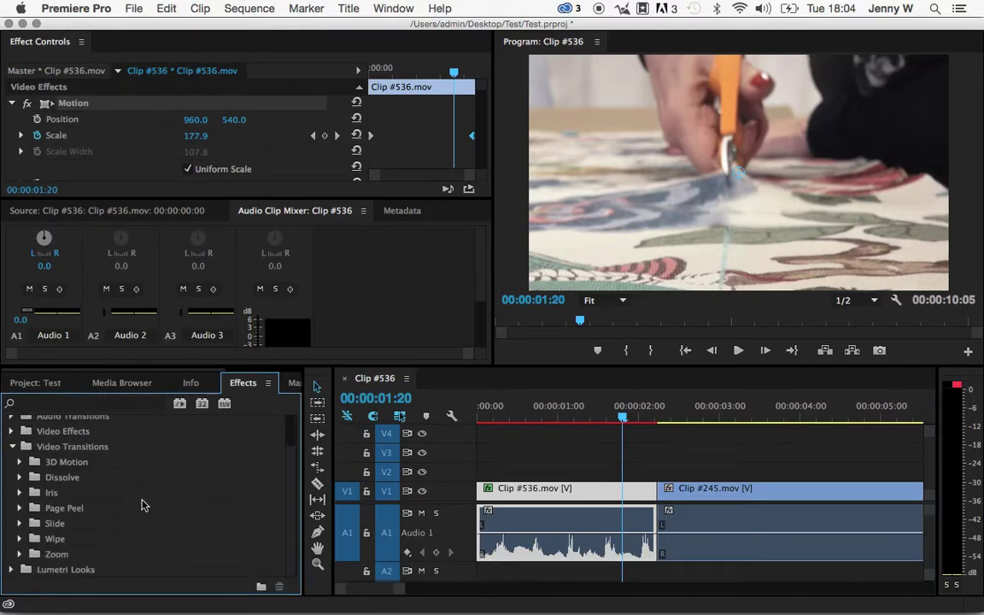
left_click(19, 480)
scroll(132, 493, "down", 3)
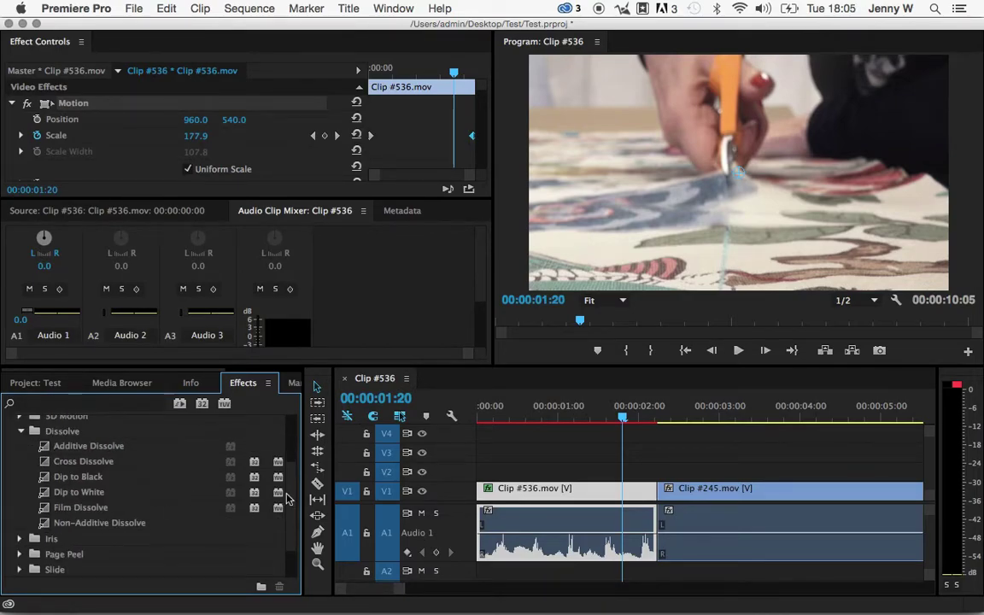
left_click_drag(623, 418, 703, 420)
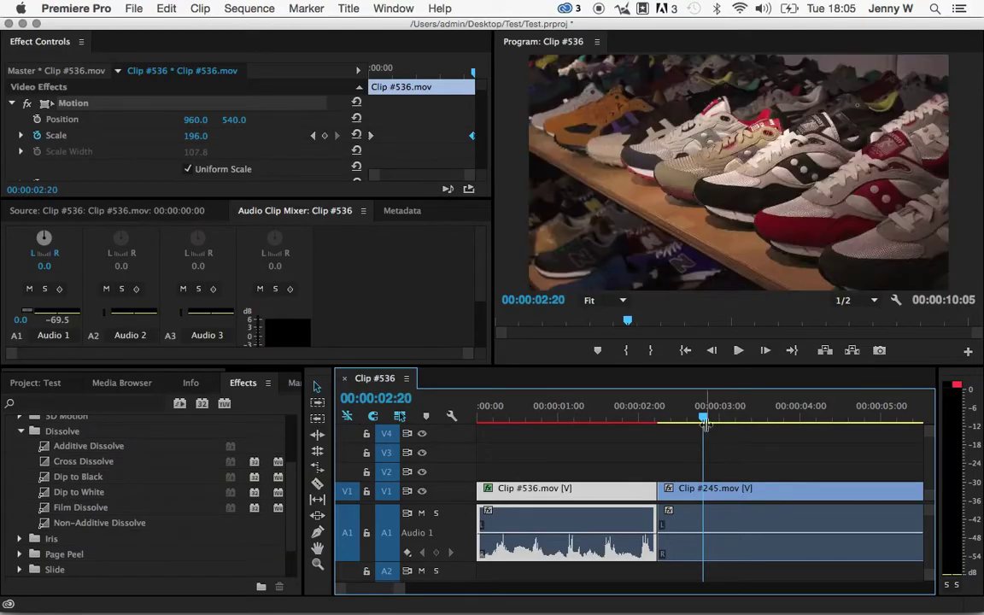
Step: Apply a Cross Dissolve to the cut between Clip #536.mov and Clip #245.mov and play it back
left_click_drag(112, 462, 658, 494)
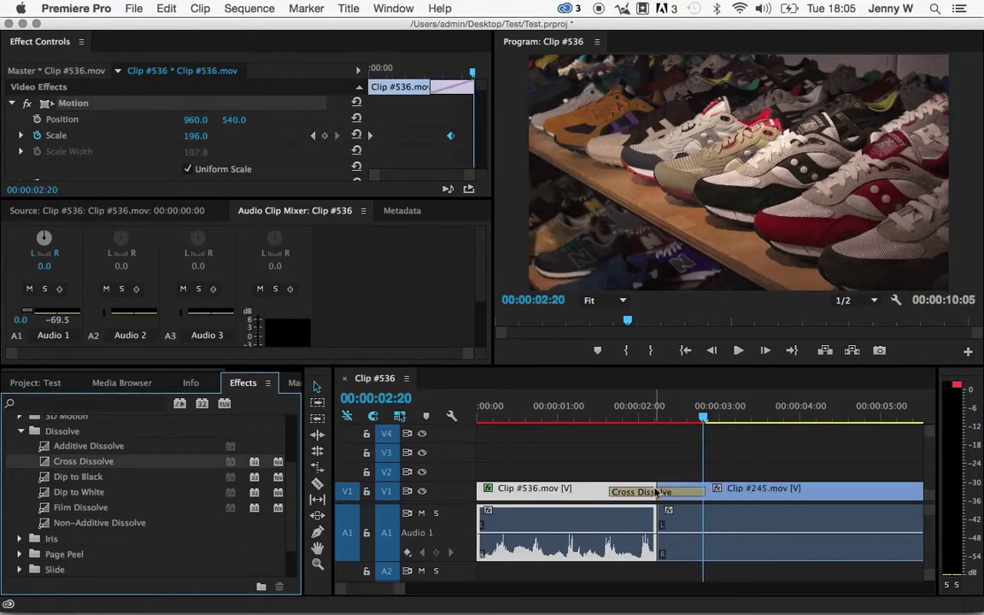
left_click(593, 416)
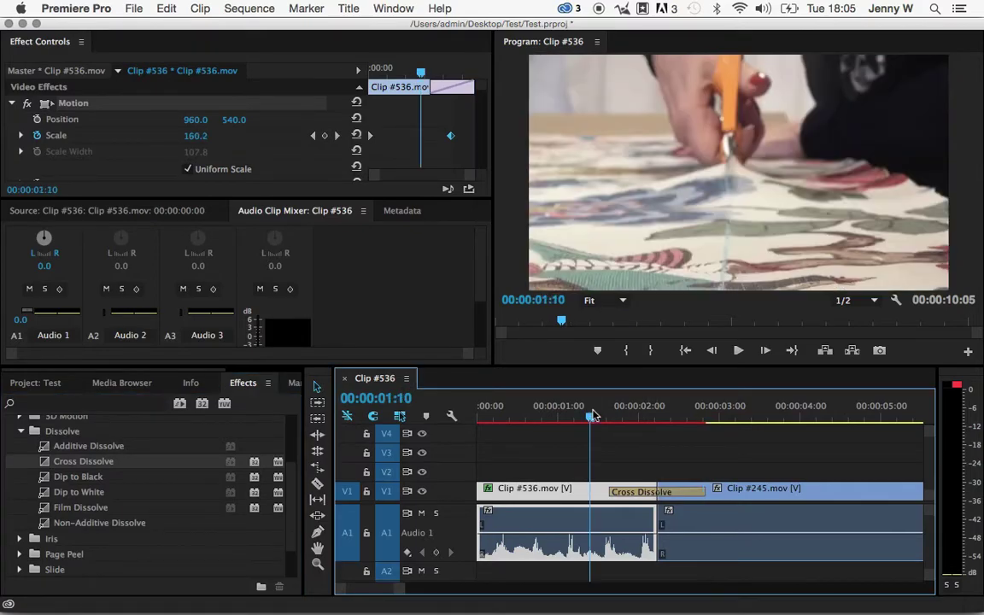
key("space")
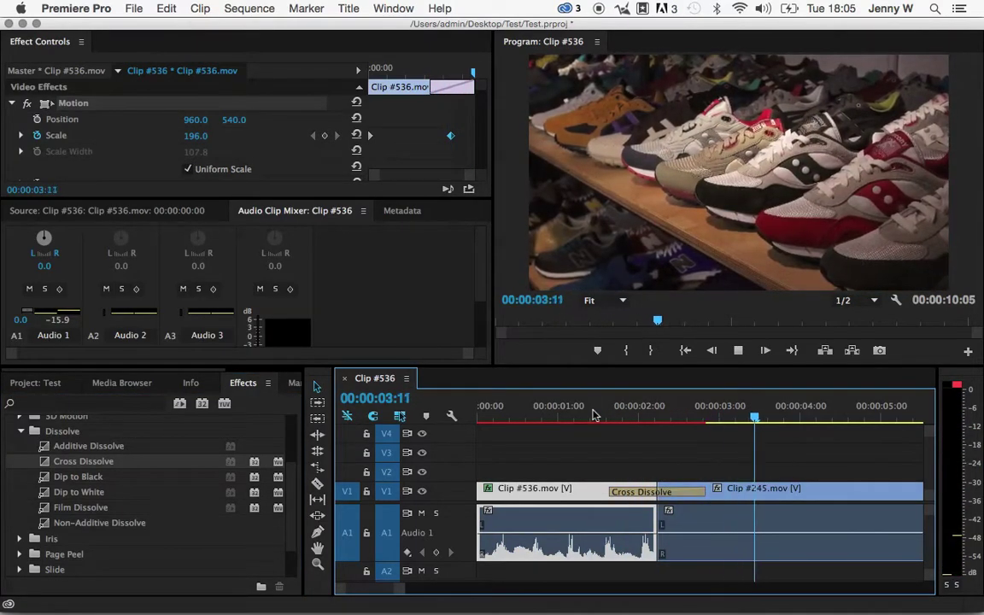
key("space")
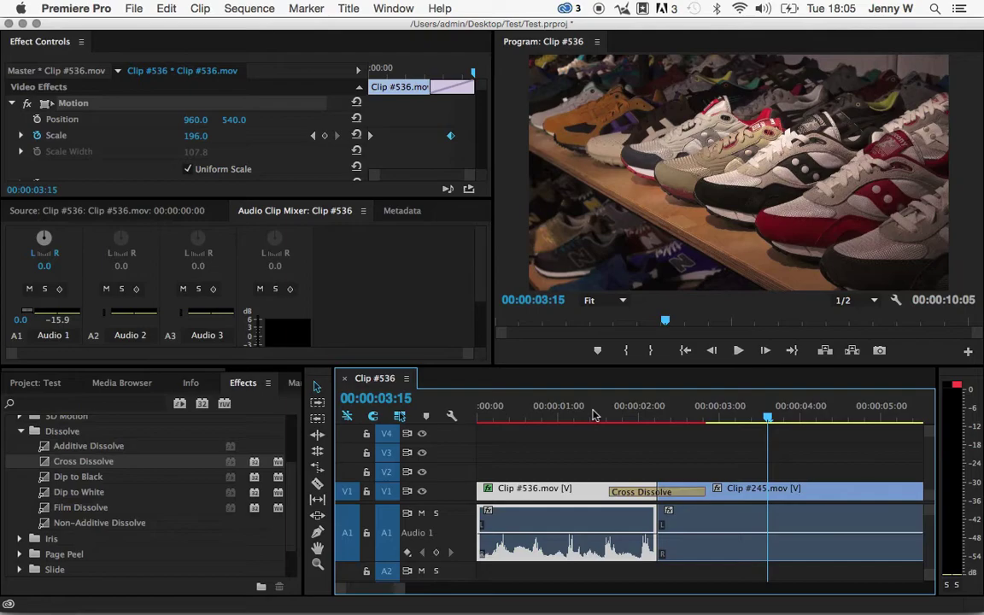
Step: Delete the Cross Dissolve between the two clips and play across the plain cut for comparison
left_click(674, 494)
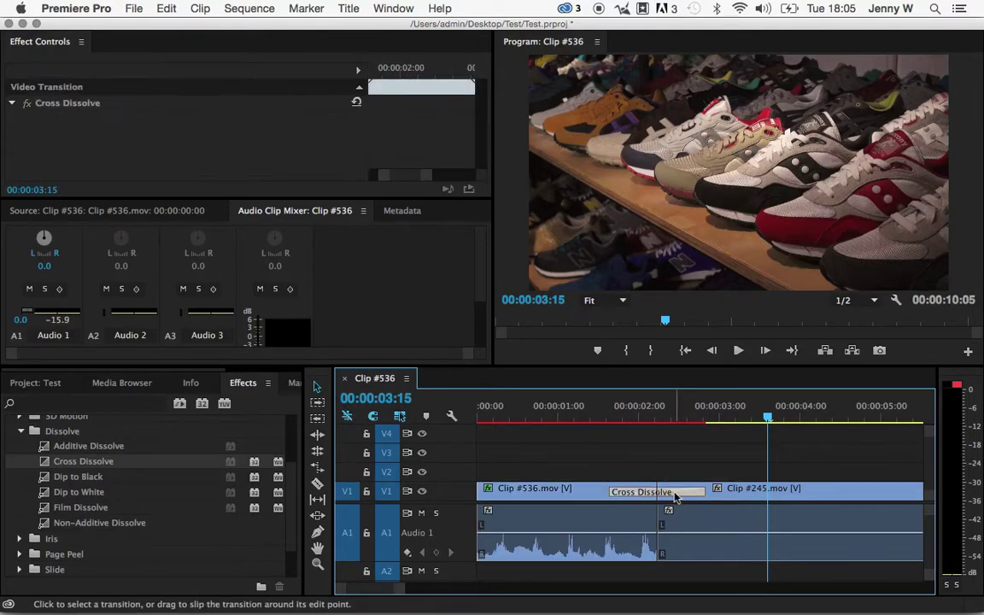
key("BackSpace")
left_click(622, 416)
key("space")
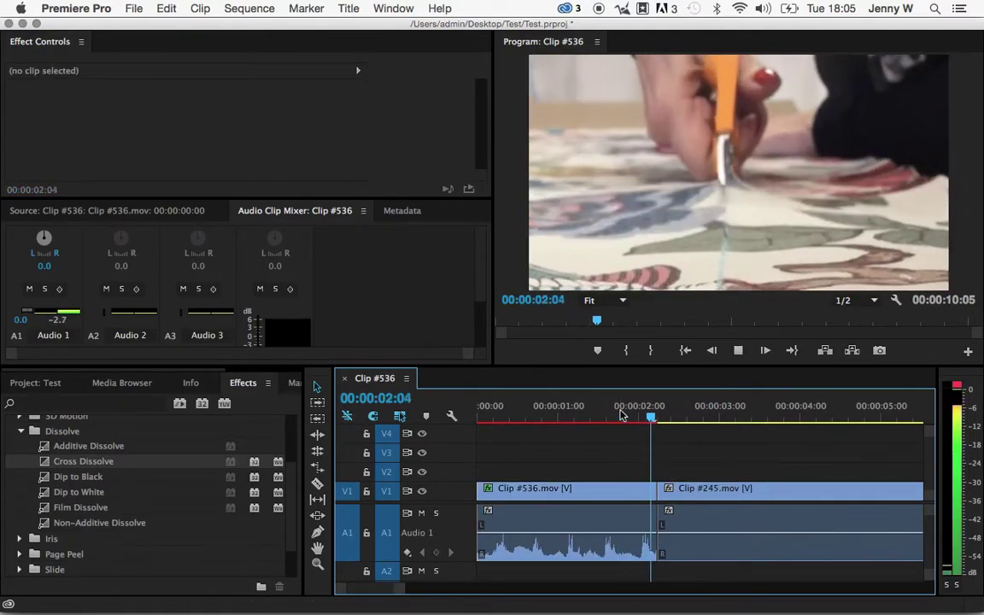
key("space")
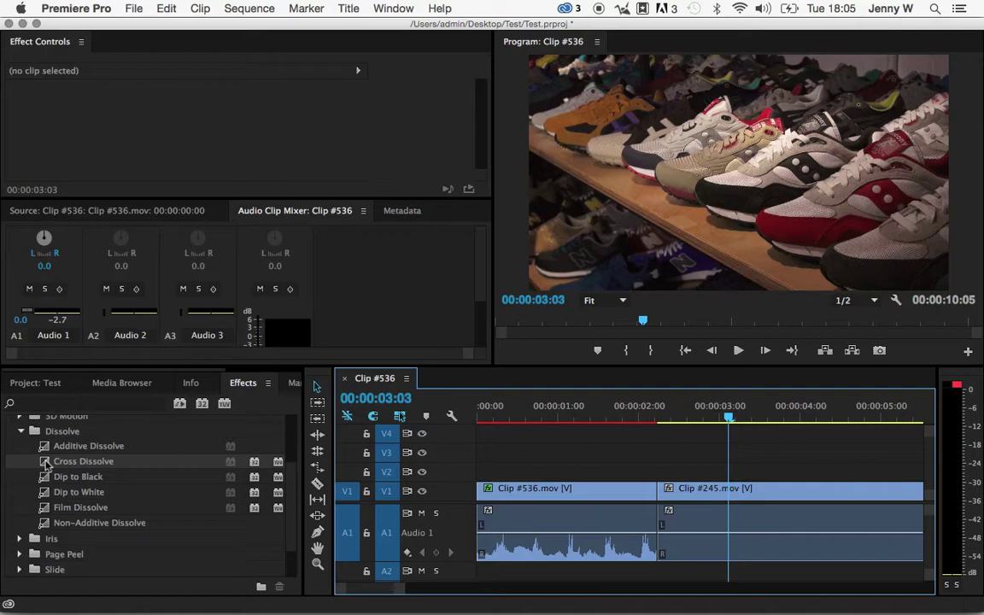
Step: Reapply Cross Dissolve at the cut between the two clips and set its duration to 24 frames
left_click_drag(83, 462, 663, 494)
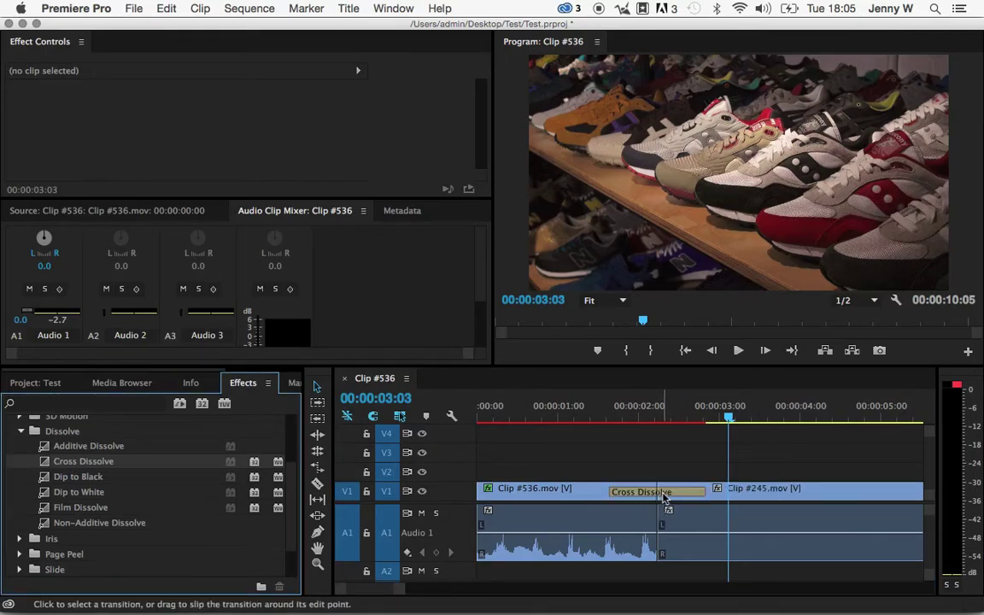
double_click(664, 492)
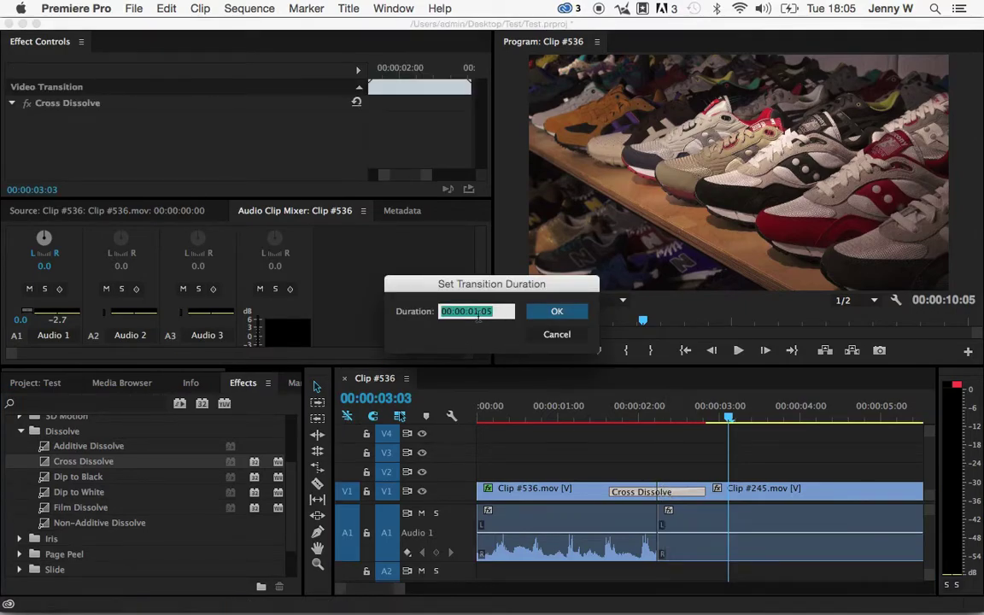
left_click(494, 313)
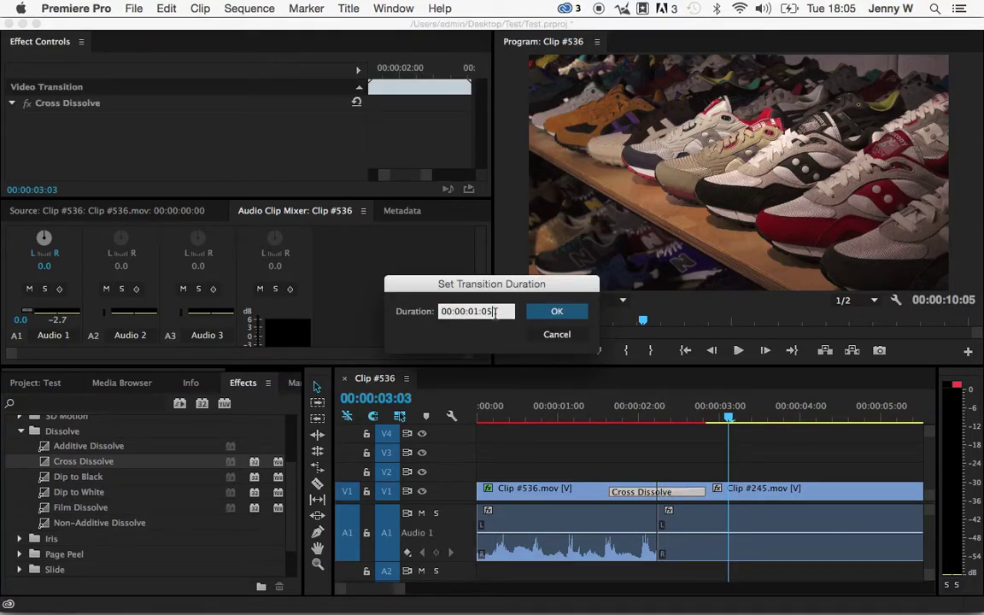
triple_click(495, 313)
type("24")
key("Return")
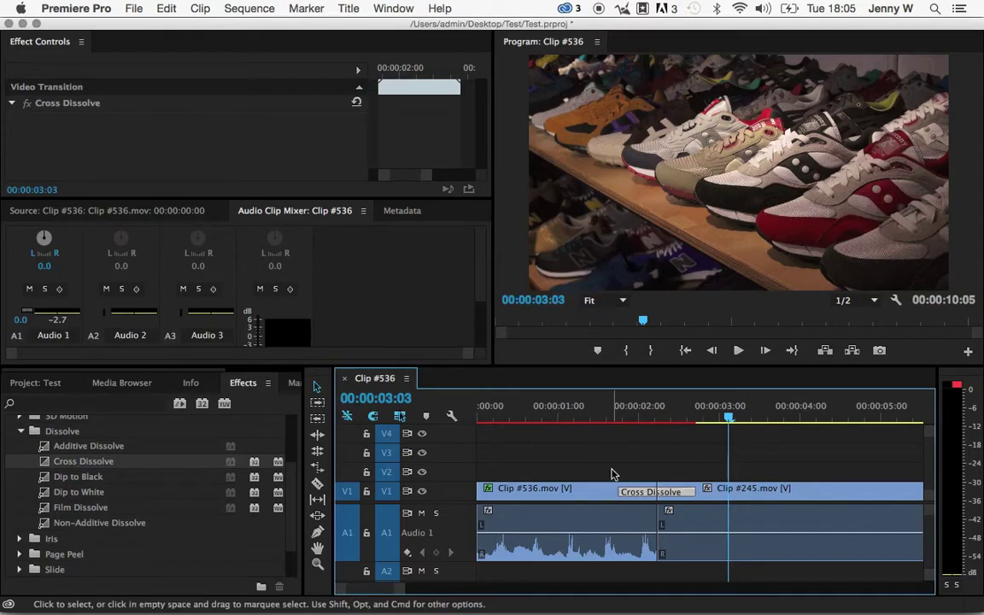
Step: Set the Cross Dissolve's duration to 2 frames and delete the transition from the cut
double_click(640, 502)
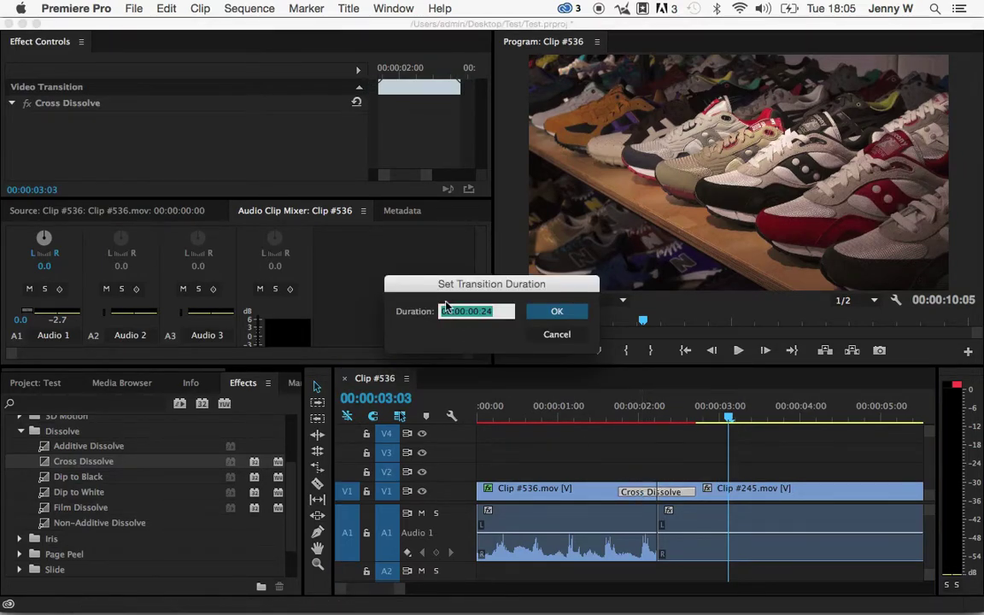
type("2")
left_click(557, 312)
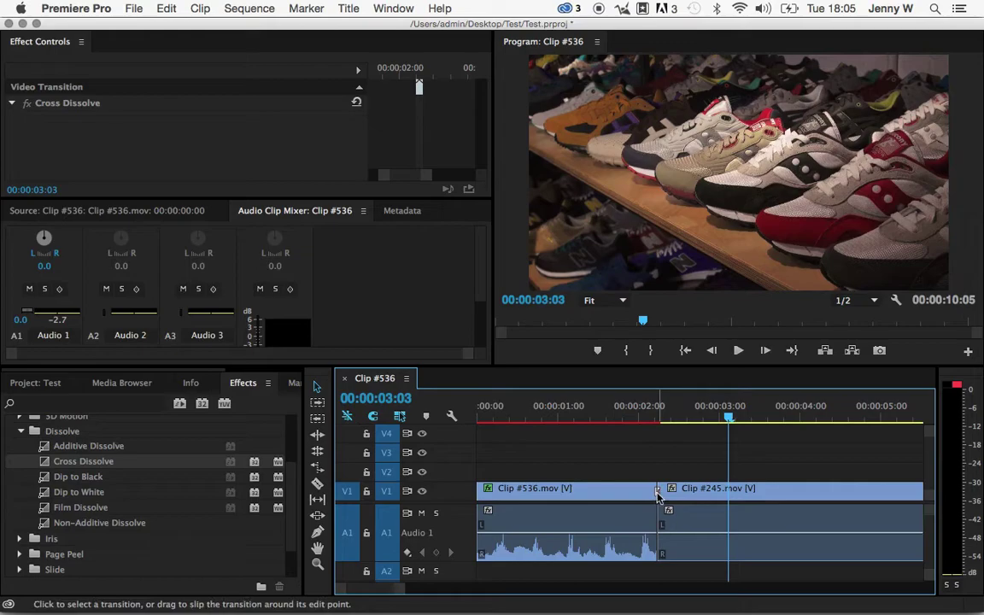
key("Delete")
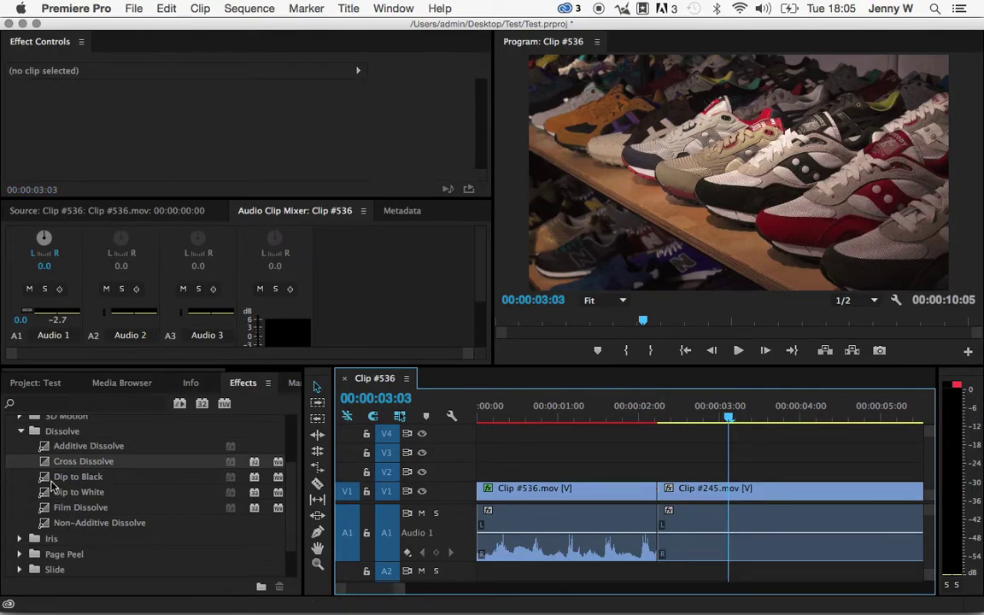
Step: Apply a Dip to Black transition at the cut between the two clips and play from about 00:00:01:04
left_click(45, 481)
left_click_drag(49, 484, 647, 494)
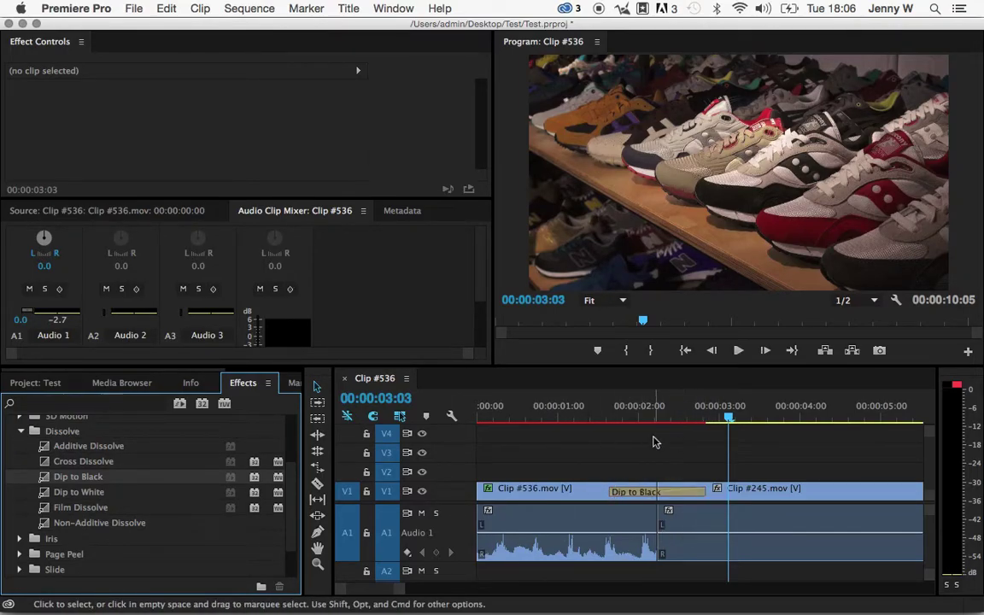
left_click(568, 409)
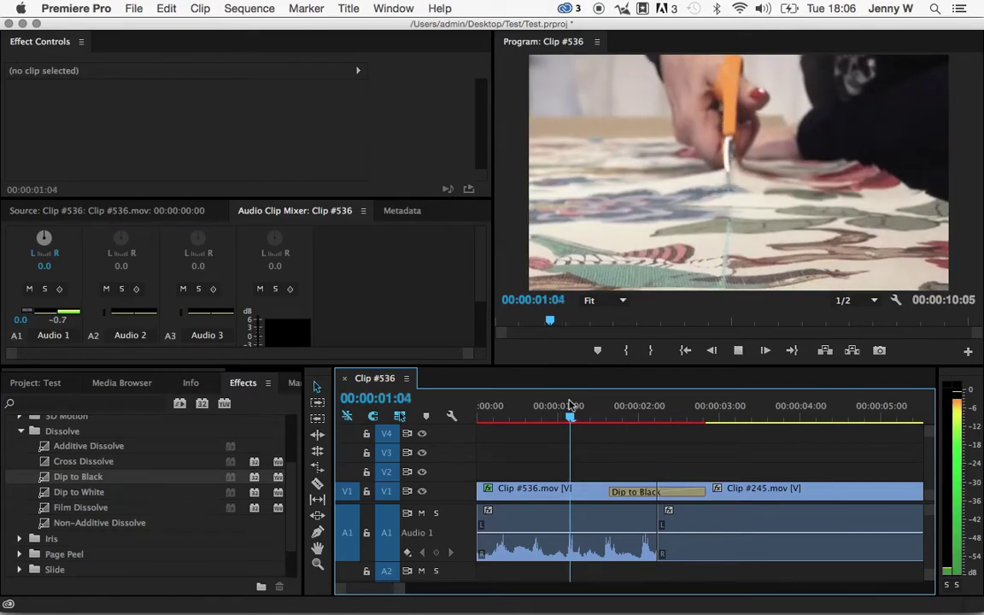
Step: Stop playback past the Dip to Black transition, open its duration setting, and close it without changes
key("space")
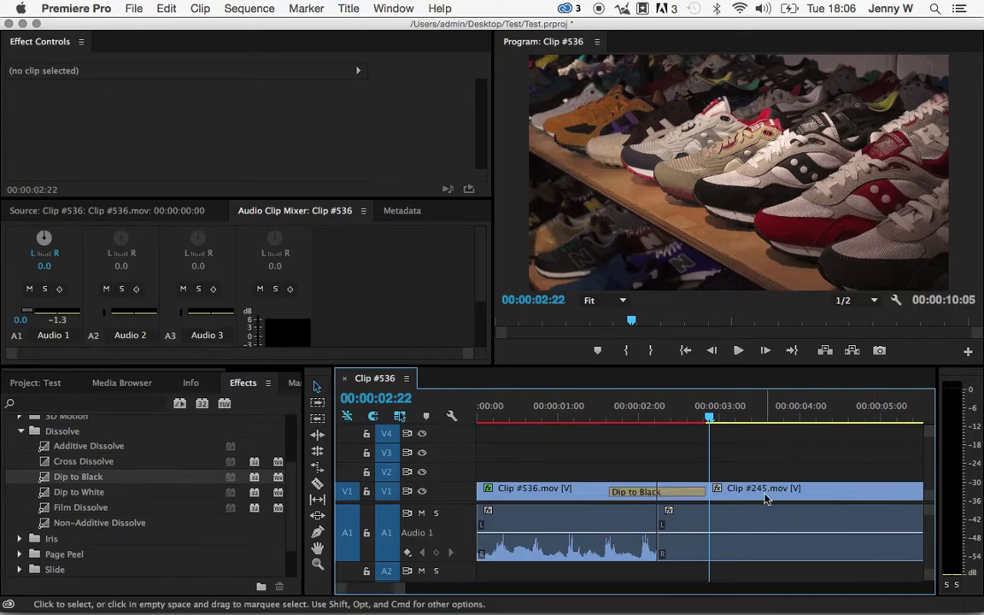
double_click(674, 492)
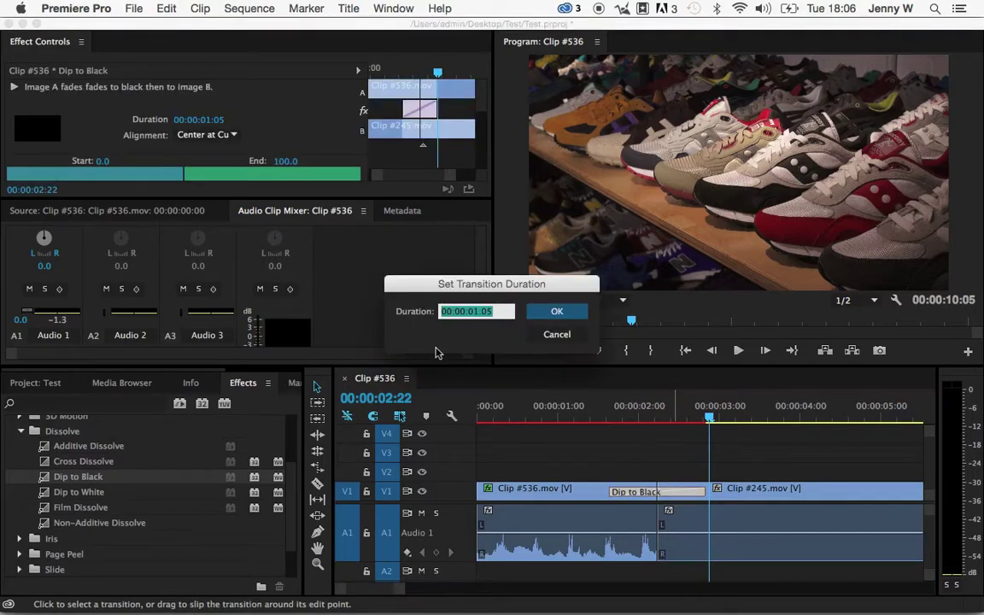
left_click(556, 334)
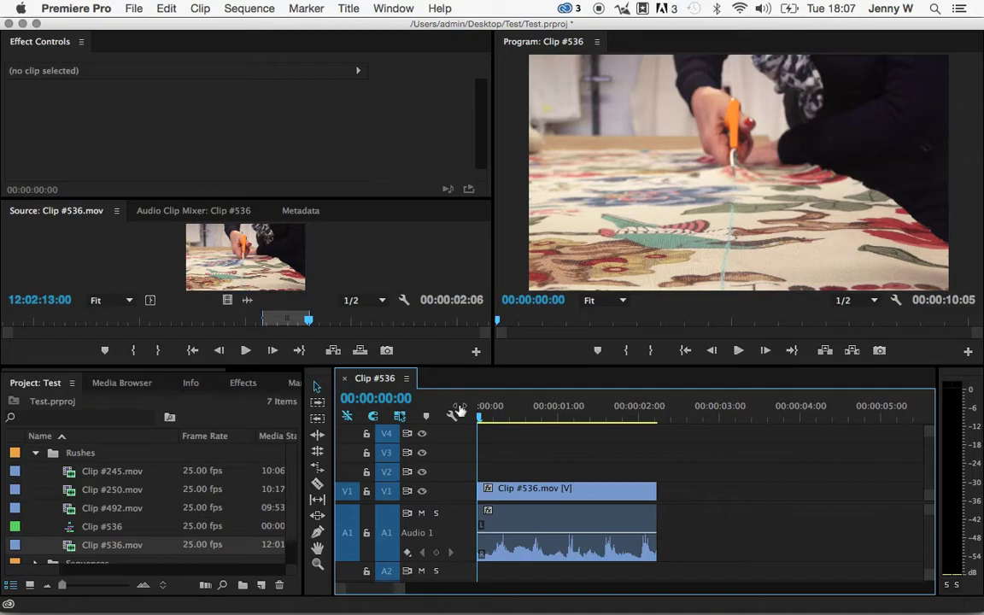
Step: Play Clip #536.mov, try a different value for its clip speed, and play the sequence from the start
key("space")
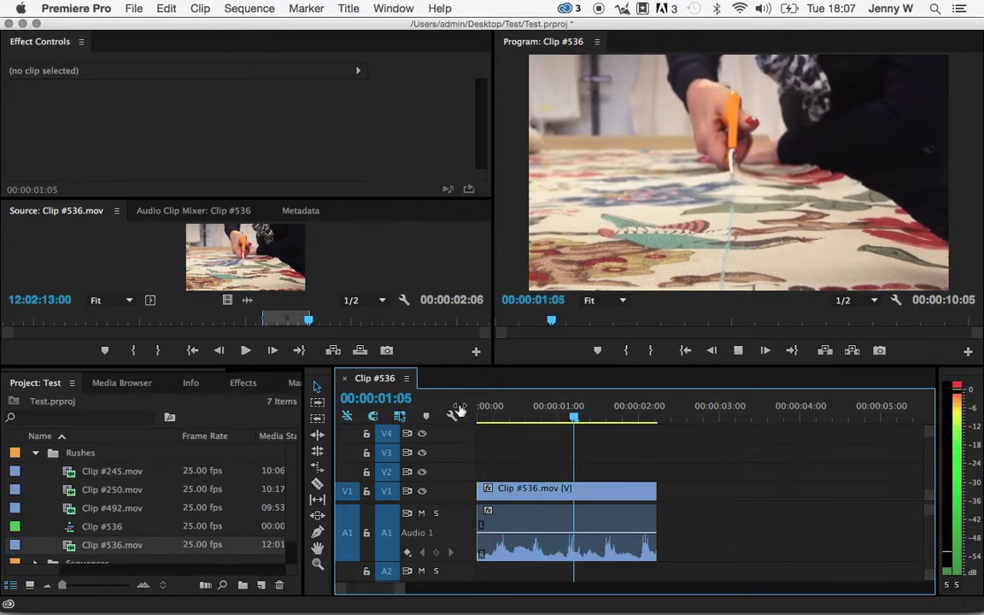
right_click(578, 489)
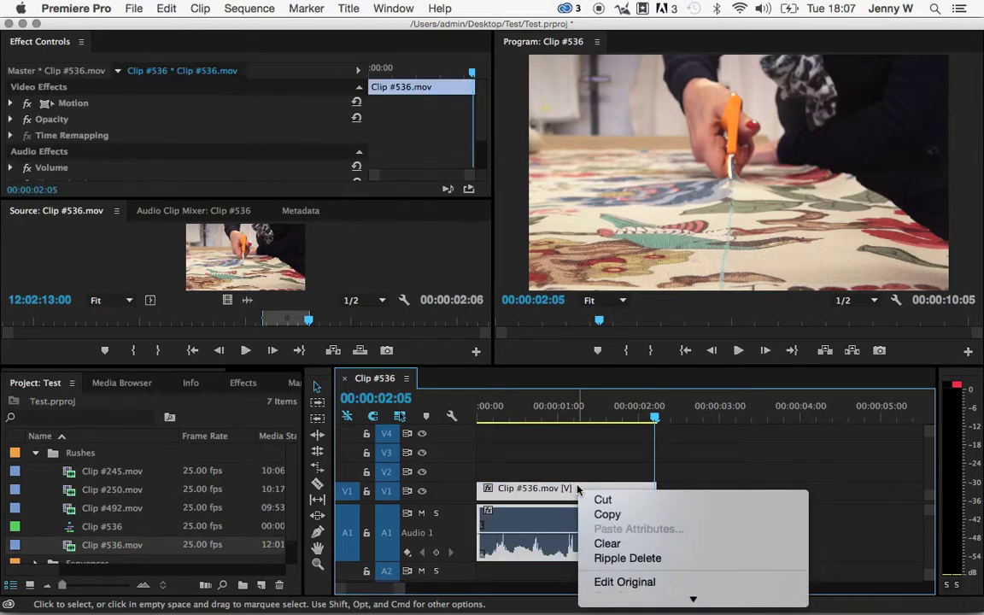
scroll(654, 522, "down", 5)
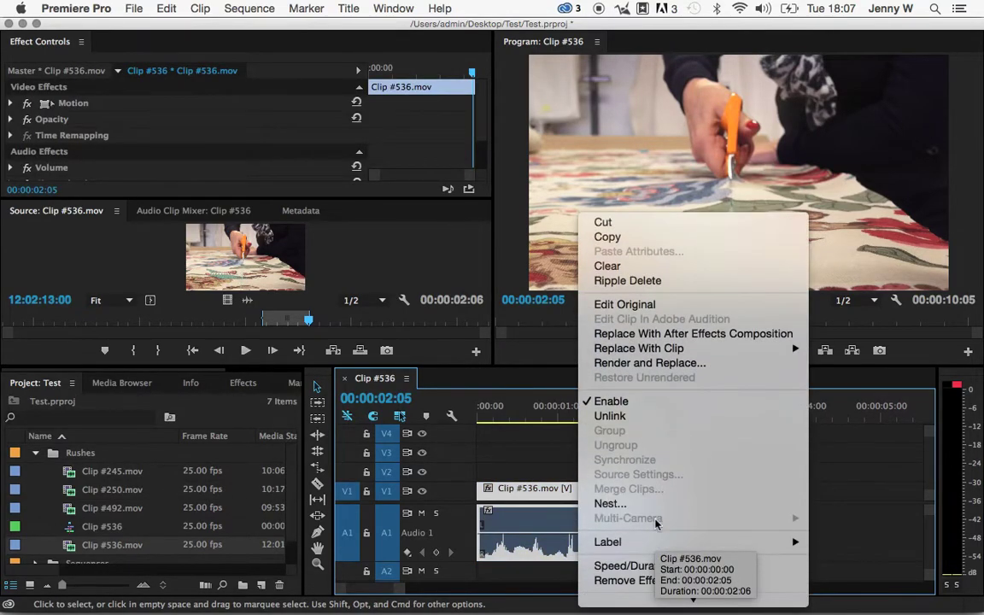
scroll(656, 524, "down", 5)
left_click(652, 393)
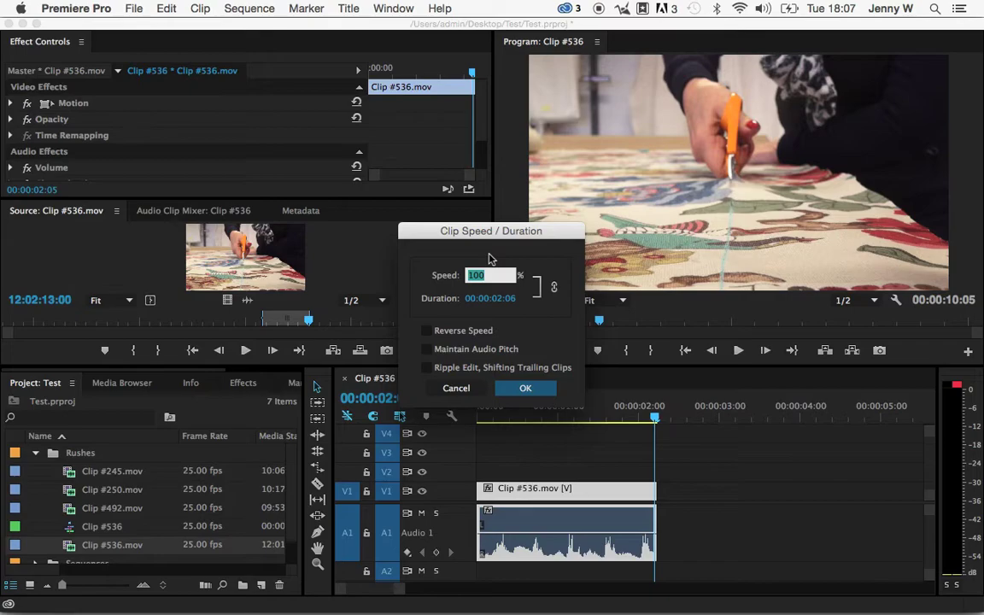
type("1")
left_click(524, 388)
key("Home")
key("space")
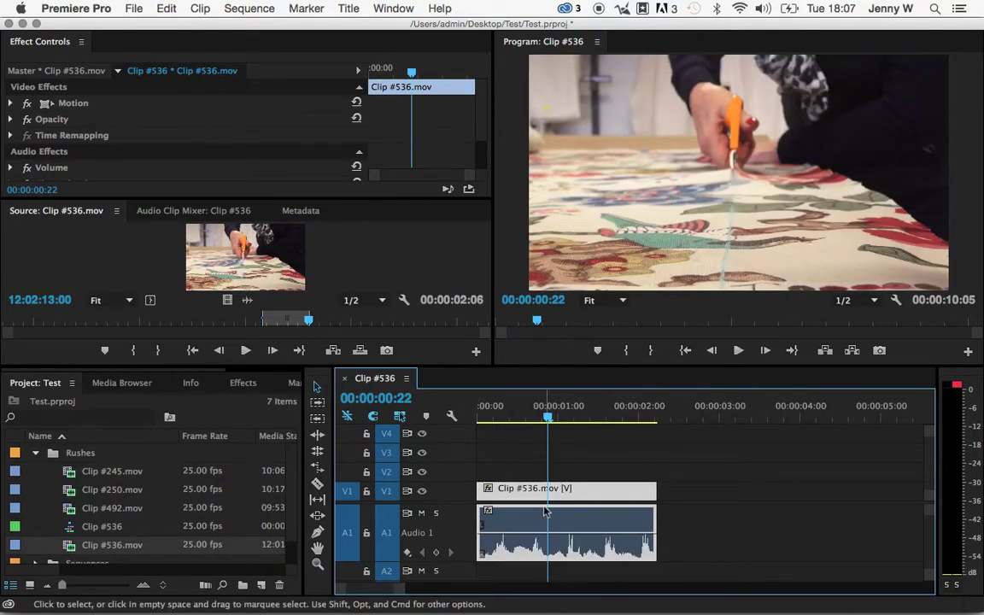
Step: Enable Reverse Speed for Clip #536.mov on the timeline, keeping its speed at 100%, and play it from the start
right_click(541, 493)
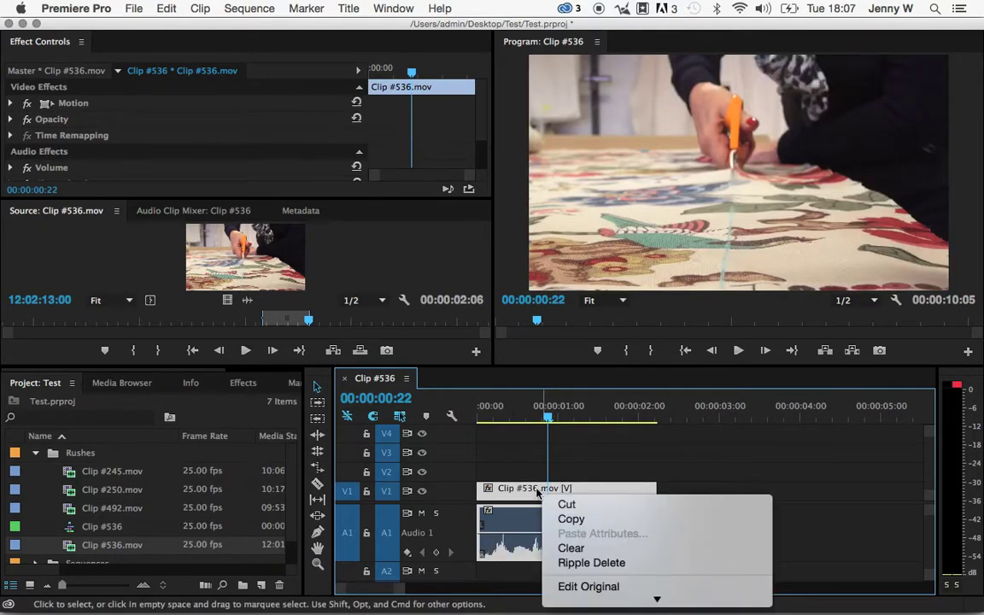
scroll(600, 530, "down", 3)
scroll(602, 530, "down", 5)
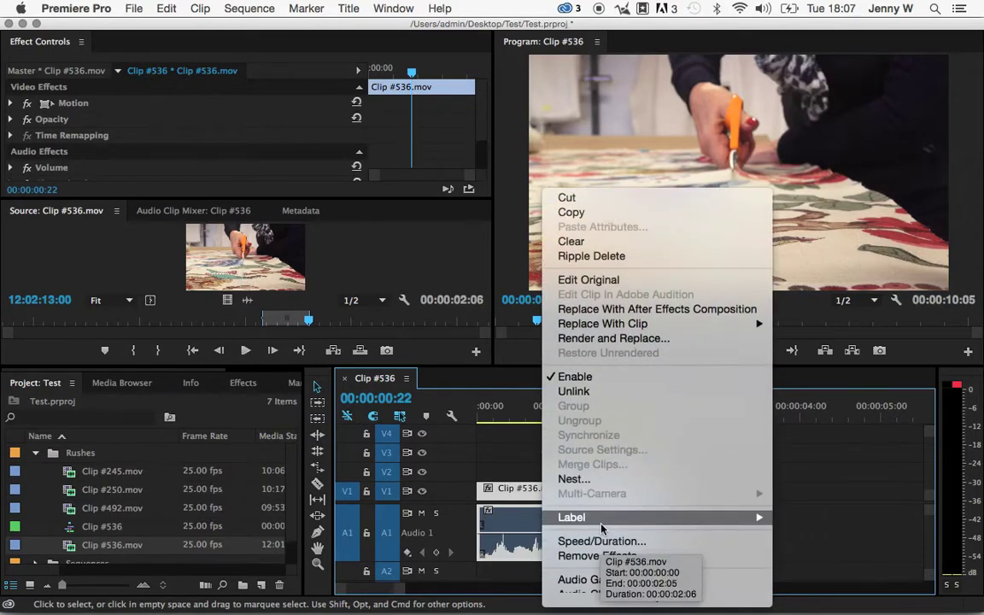
left_click(603, 352)
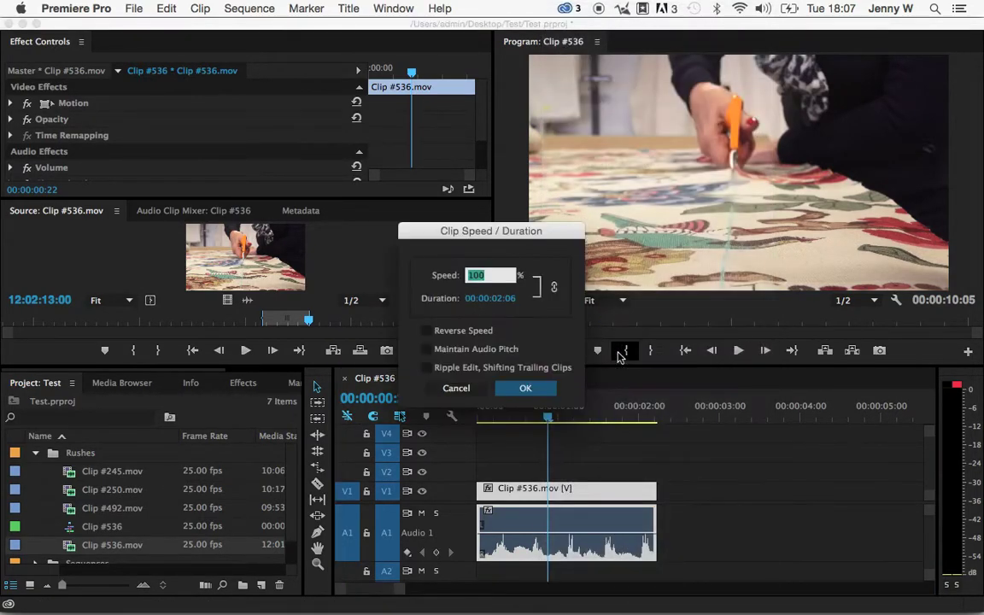
left_click(427, 331)
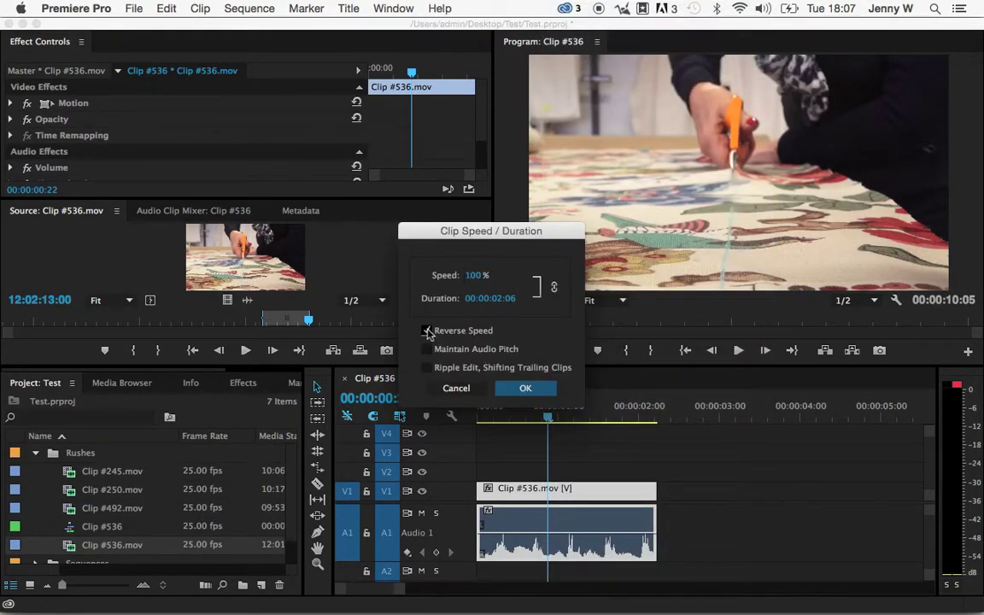
left_click(525, 388)
left_click(483, 413)
key("space")
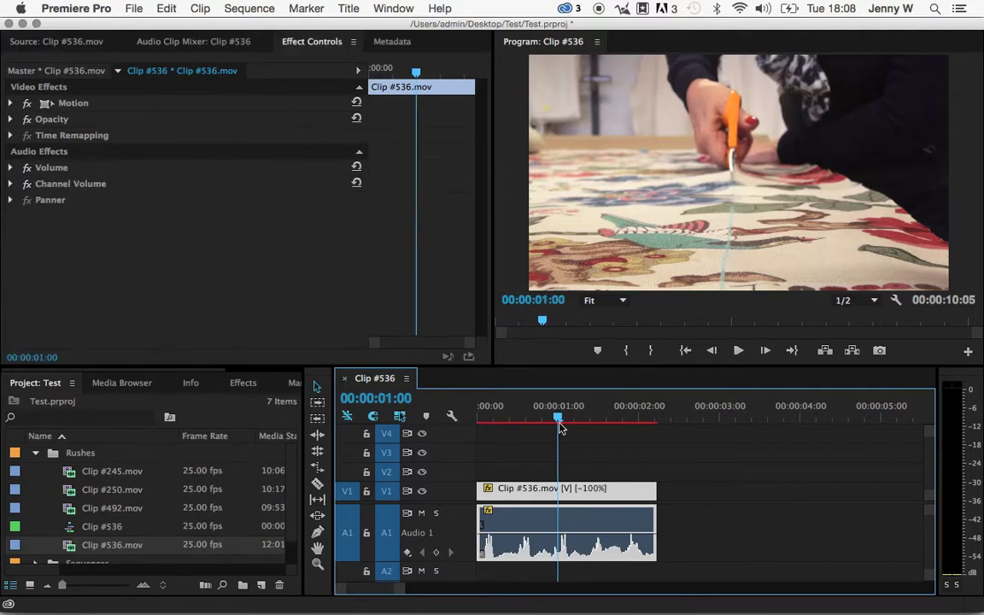
Step: Scrub the reversed clip to 00:00:00:22 and open it from the timeline in the Source monitor
mouse_move(560, 419)
left_mouse_down()
mouse_move(519, 418)
mouse_move(549, 419)
left_mouse_up()
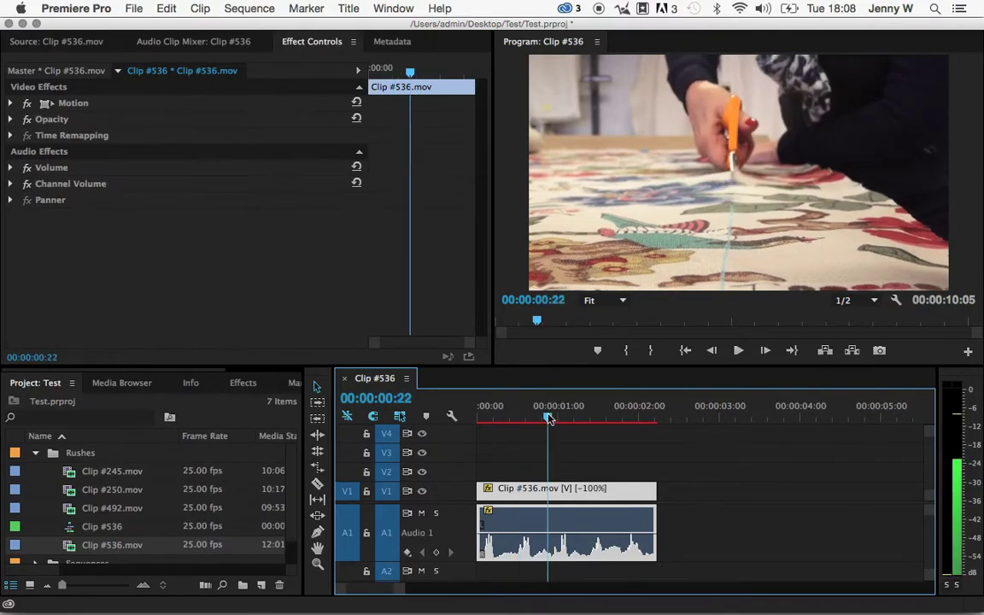
double_click(588, 528)
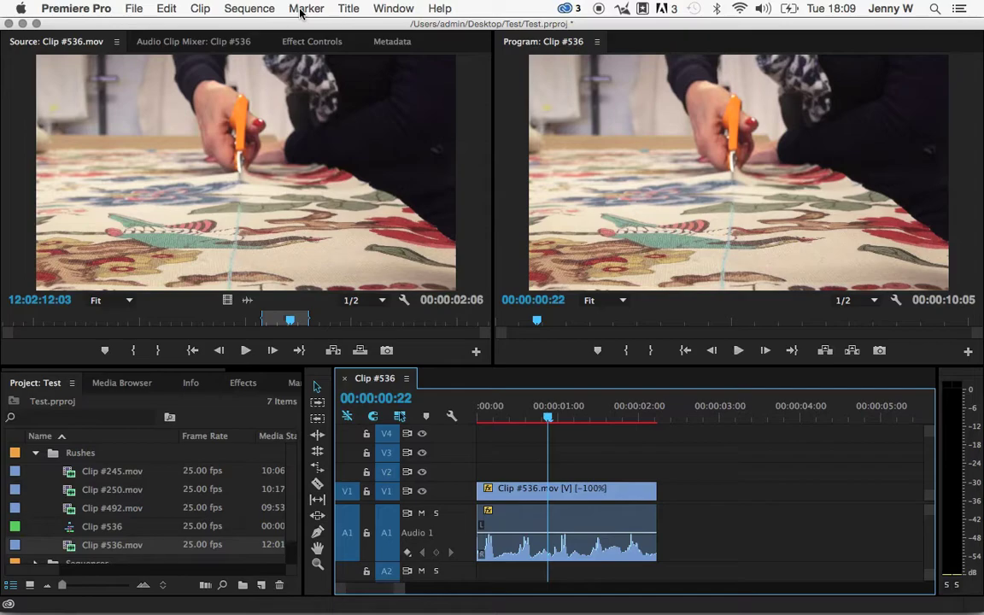
Step: Create a 1920 x 1080, 25 fps color matte in white (FFFFFF) named "White Background"
left_click(250, 9)
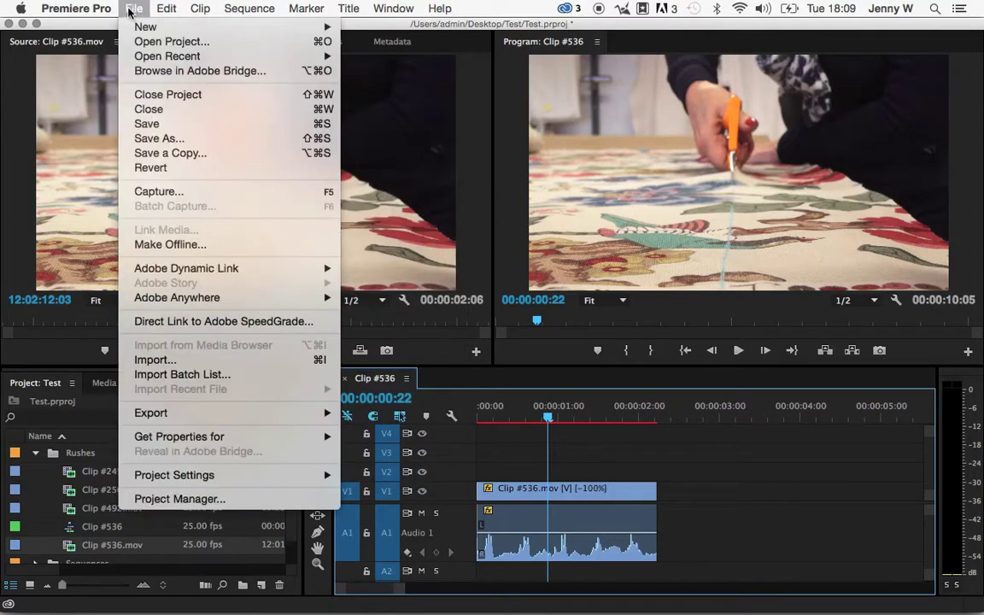
mouse_move(145, 26)
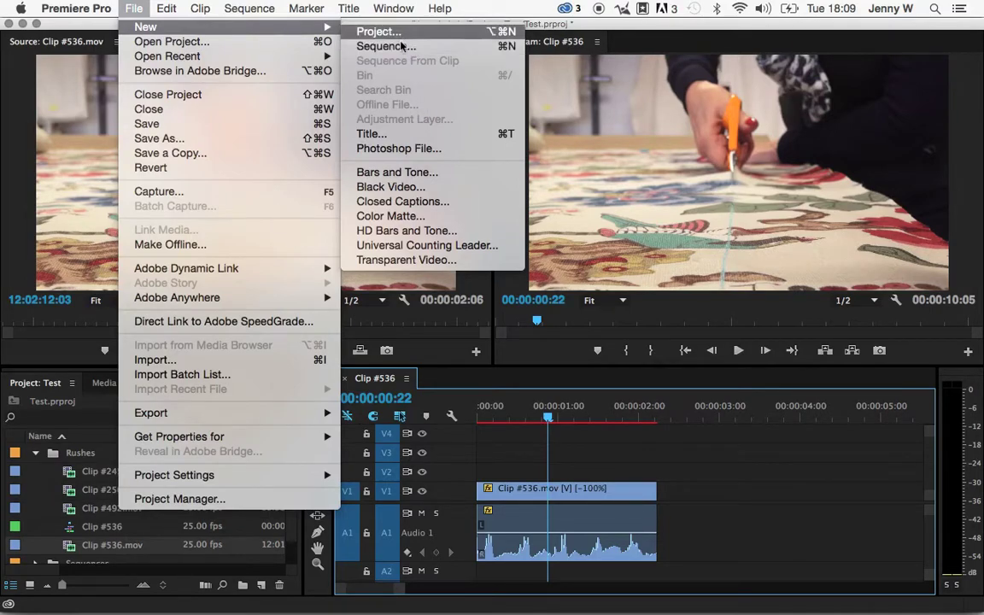
left_click(404, 219)
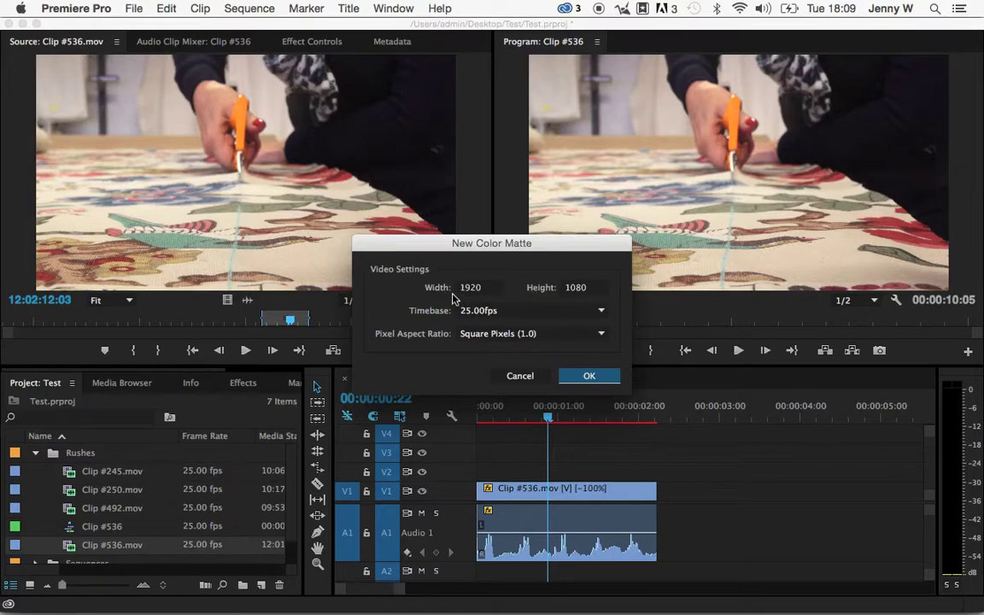
left_click(588, 376)
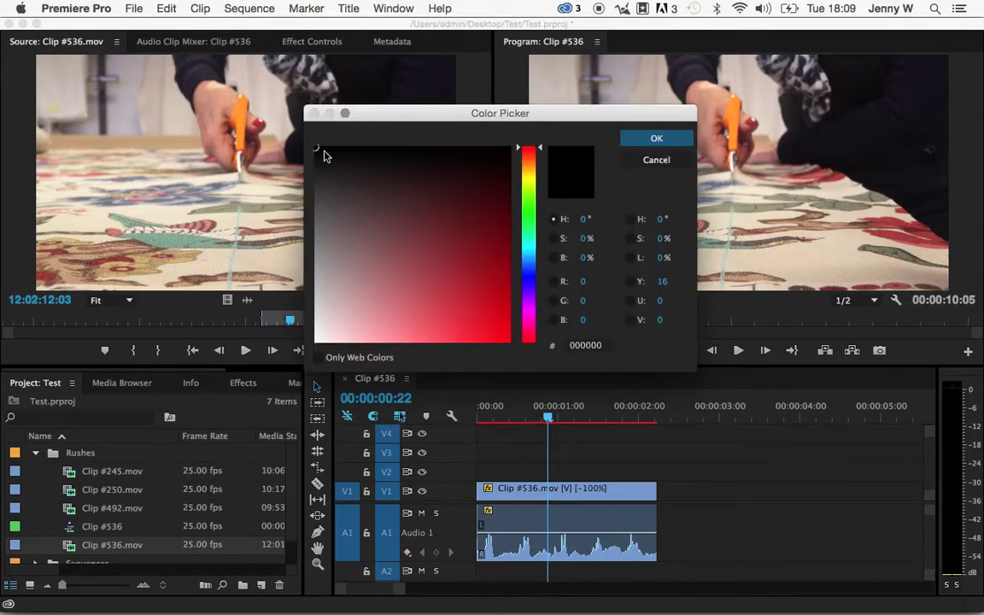
left_click(355, 170)
mouse_move(354, 186)
left_mouse_down()
mouse_move(461, 196)
mouse_move(335, 334)
mouse_move(280, 318)
mouse_move(275, 373)
left_mouse_up()
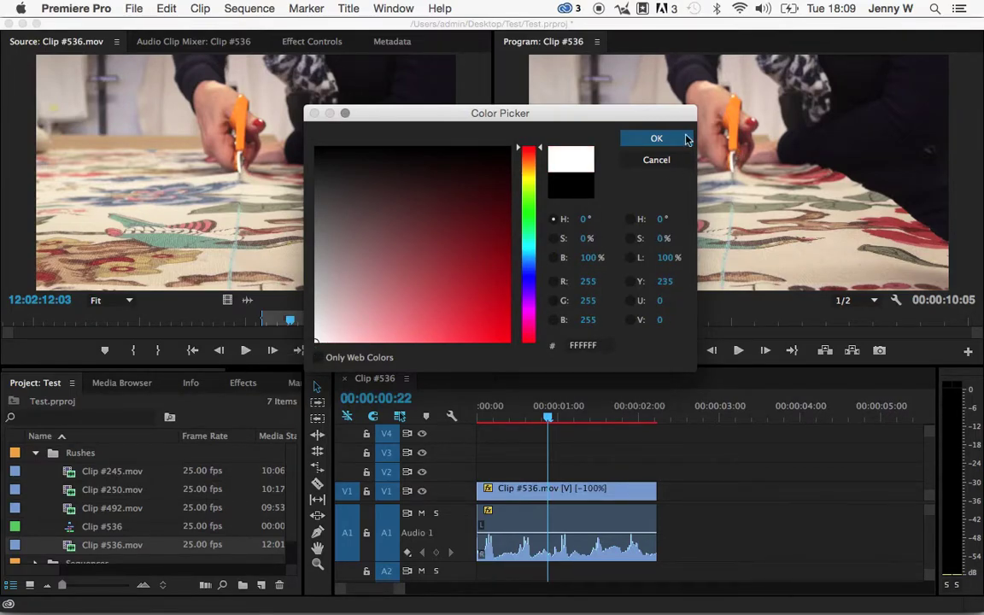
left_click(657, 140)
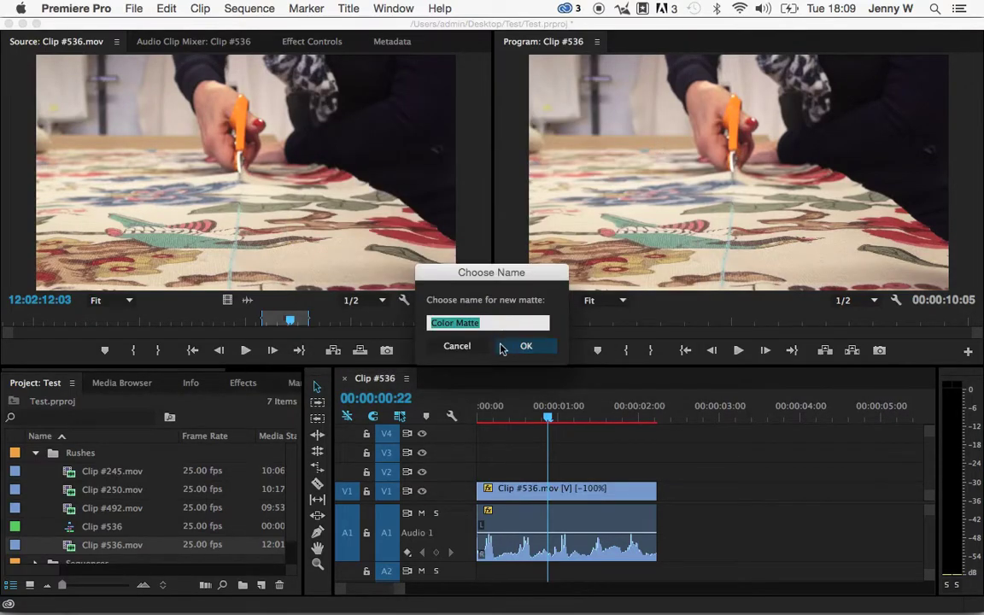
type("White")
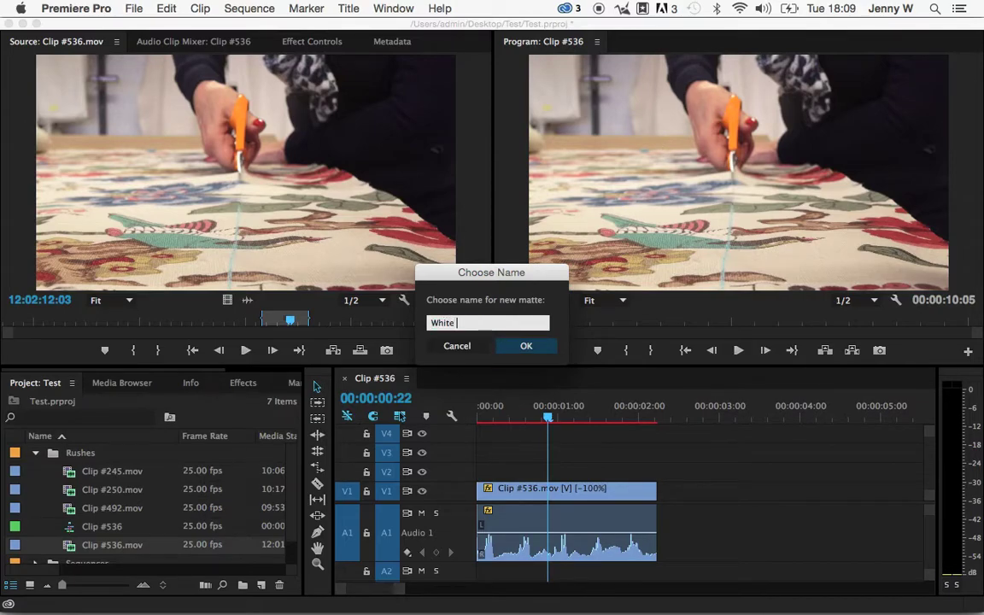
type(" Background")
left_click(519, 349)
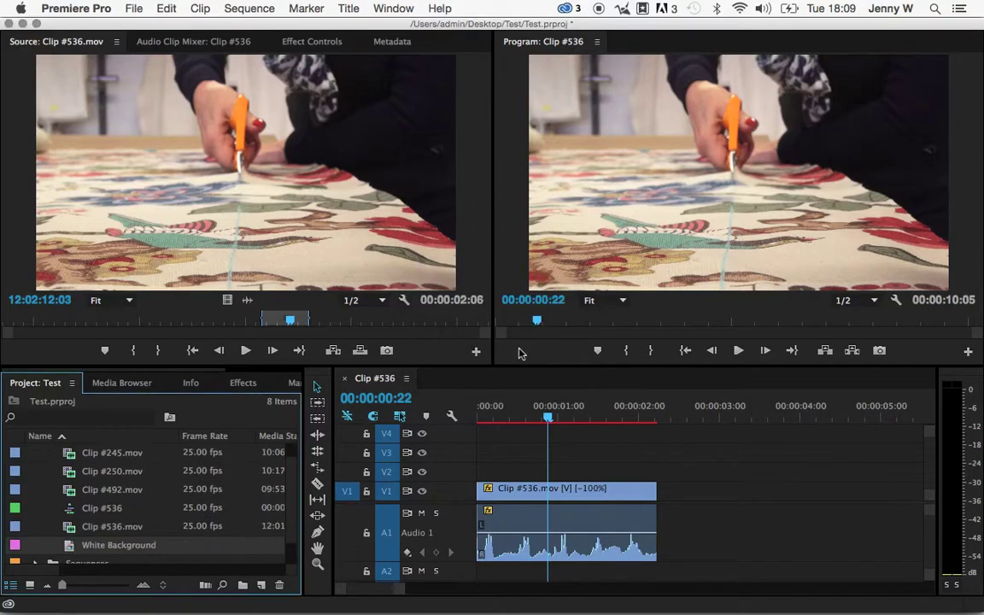
Step: Place the White Background matte on track V1 after Clip #536.mov and scrub across it to 00:00:03:10
left_click_drag(68, 547, 680, 500)
left_click(712, 412)
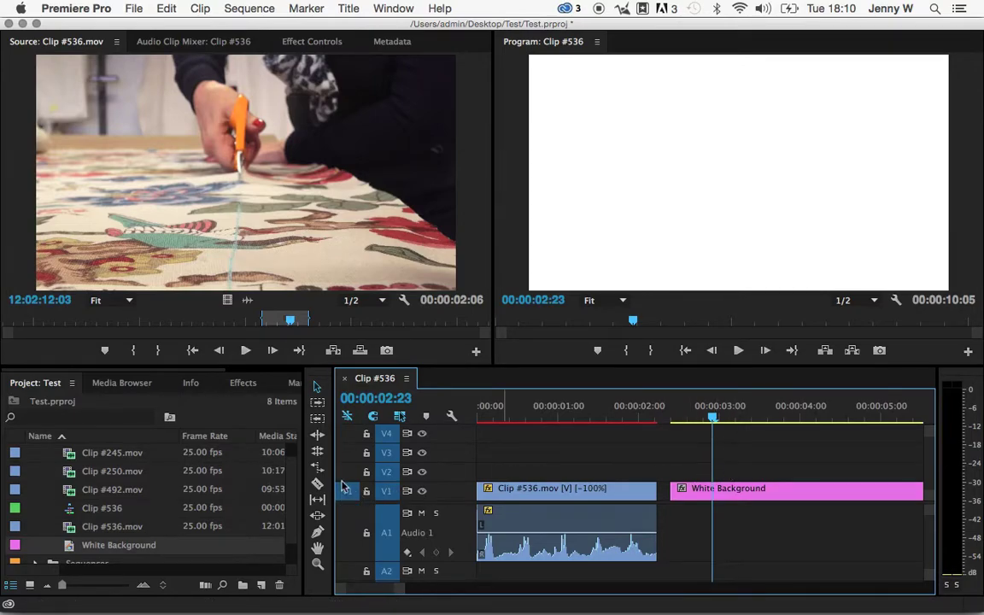
left_click_drag(727, 412, 750, 415)
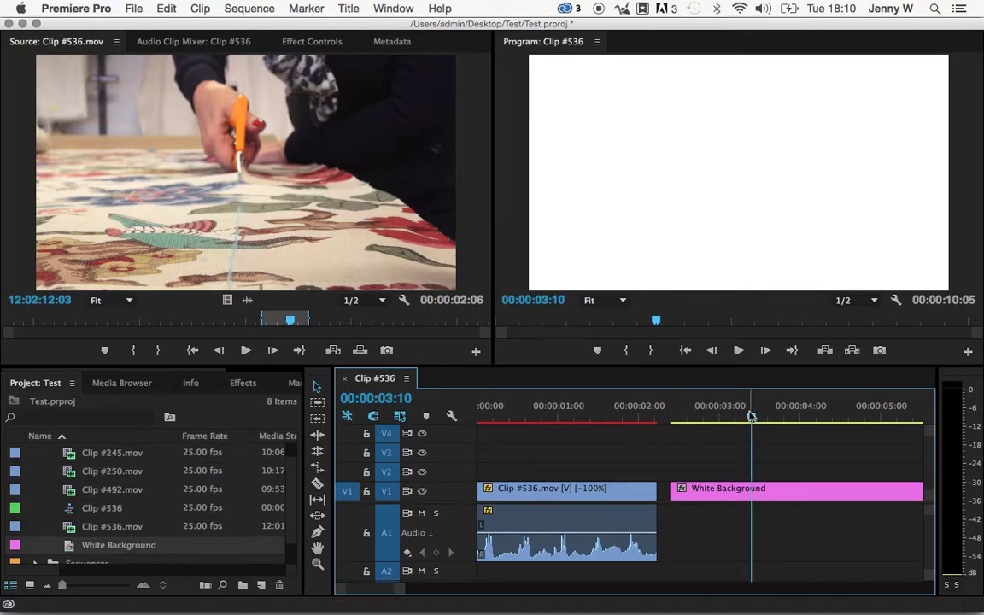